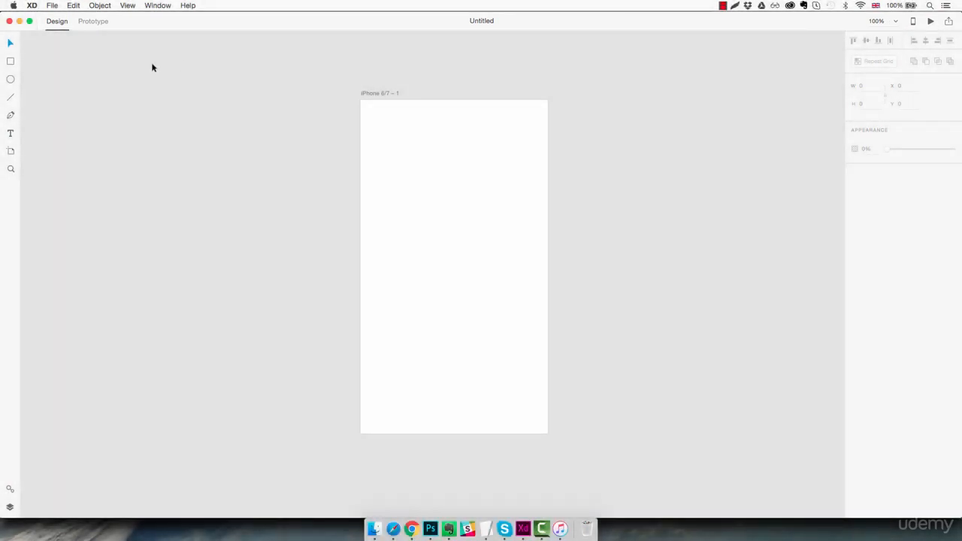
# Look at the Prototype mode and return to the Design mode.
pyautogui.click(89, 23)
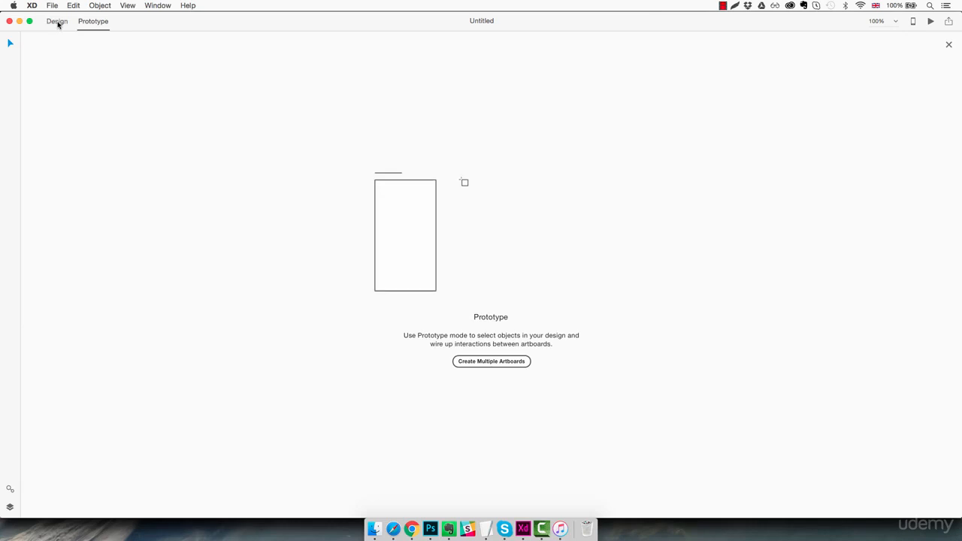
pyautogui.click(57, 23)
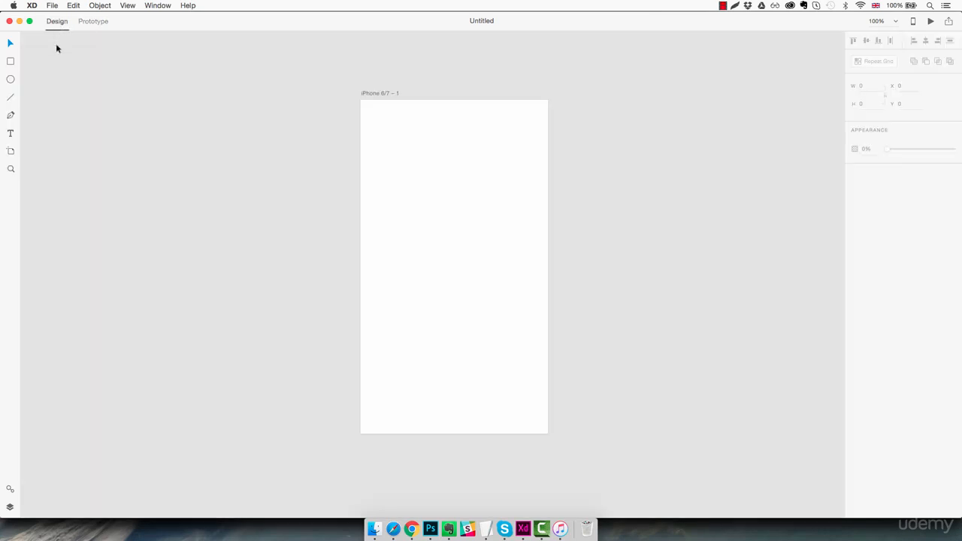
pyautogui.click(89, 22)
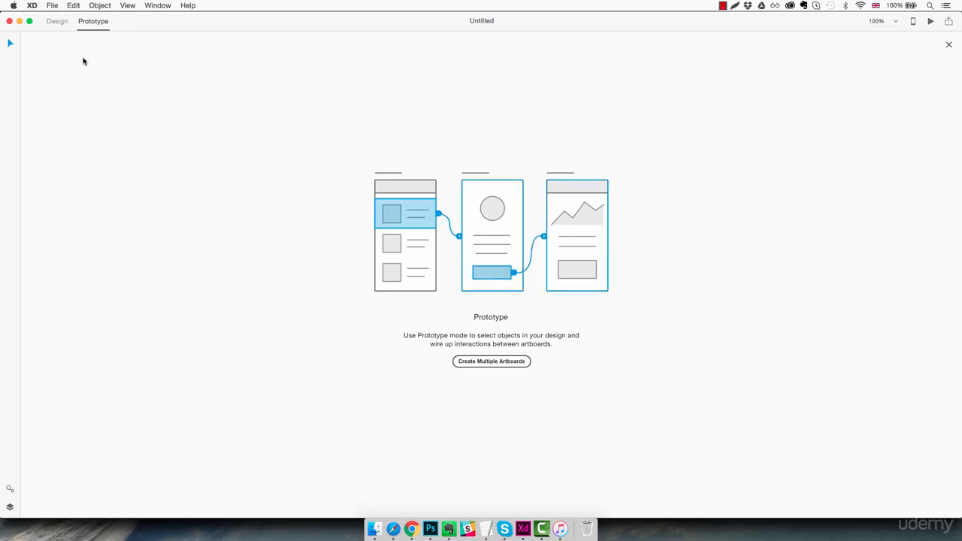
pyautogui.click(57, 22)
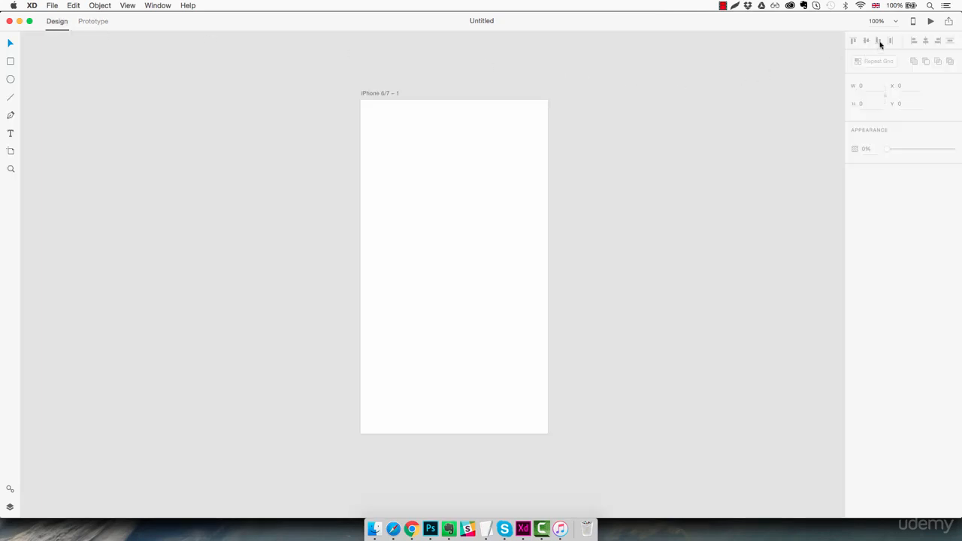
# Look through the available zoom levels without changing the current one.
pyautogui.click(896, 24)
pyautogui.click(899, 23)
pyautogui.click(838, 57)
# Preview the artboard in its own window, close the preview, and inspect the online sharing options.
pyautogui.click(931, 21)
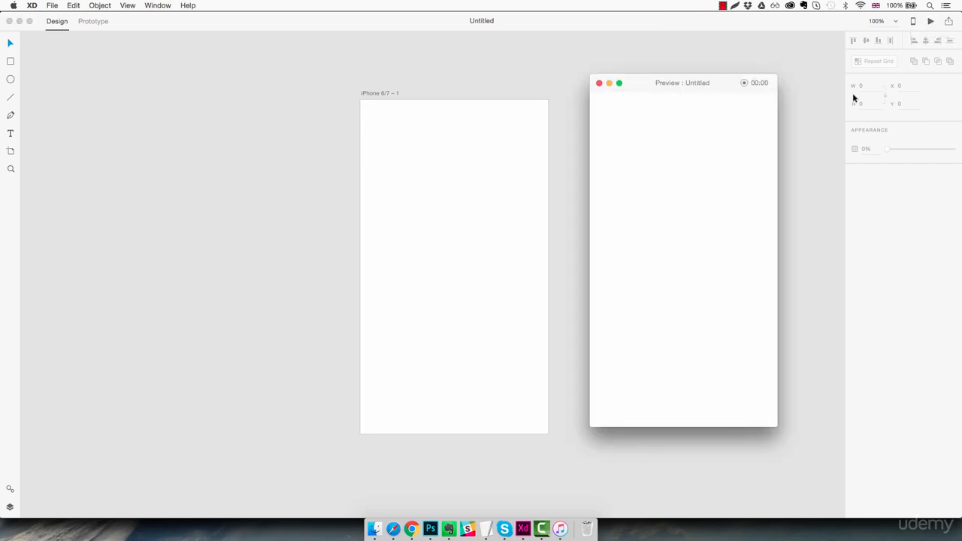
pyautogui.moveTo(736, 91); pyautogui.dragTo(752, 88)
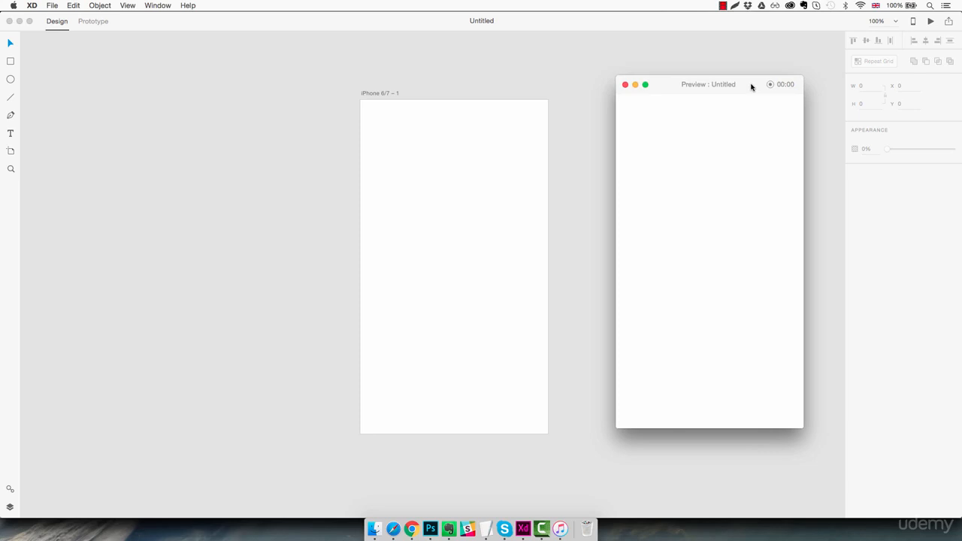
pyautogui.click(626, 85)
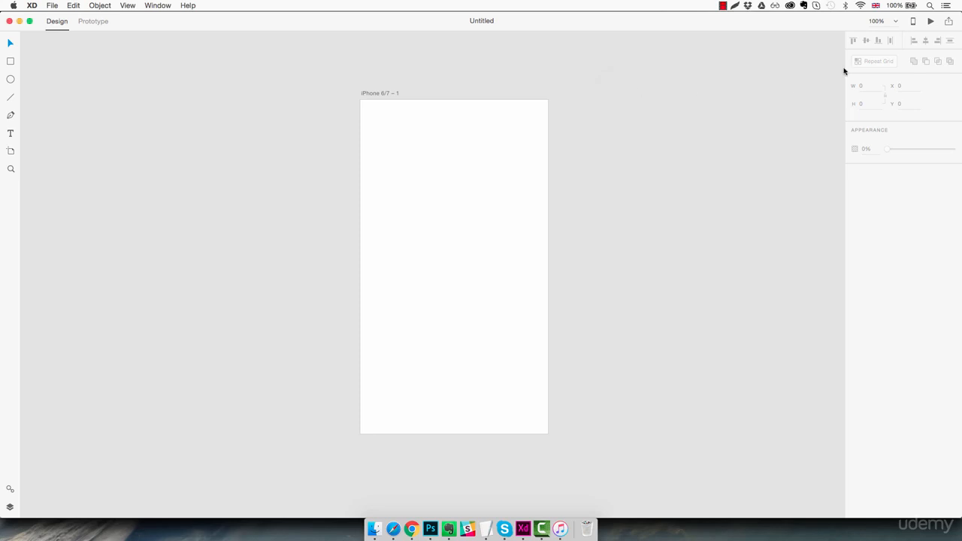
pyautogui.click(950, 23)
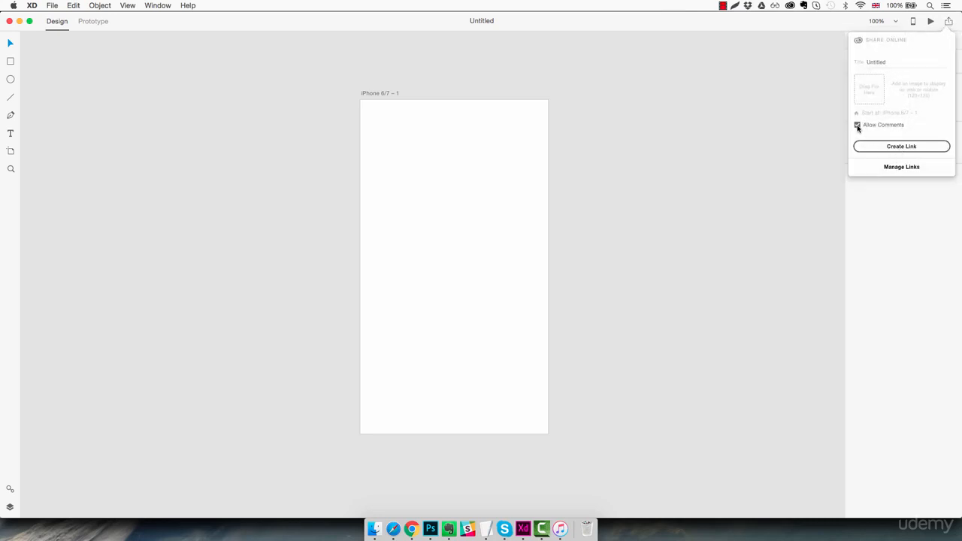
pyautogui.click(820, 113)
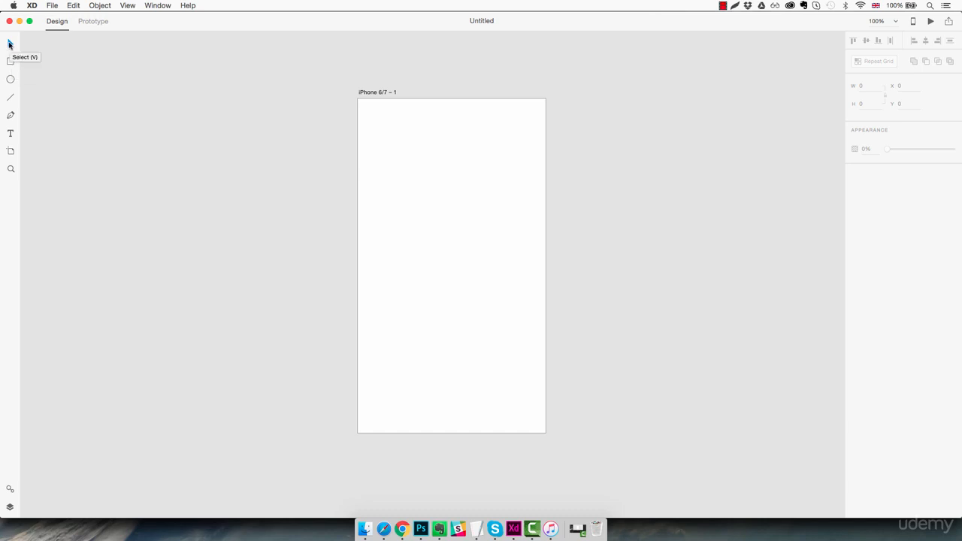
# Select the iPhone 6/7 artboard and set its fill to the solid red #FF4E4E.
pyautogui.click(11, 81)
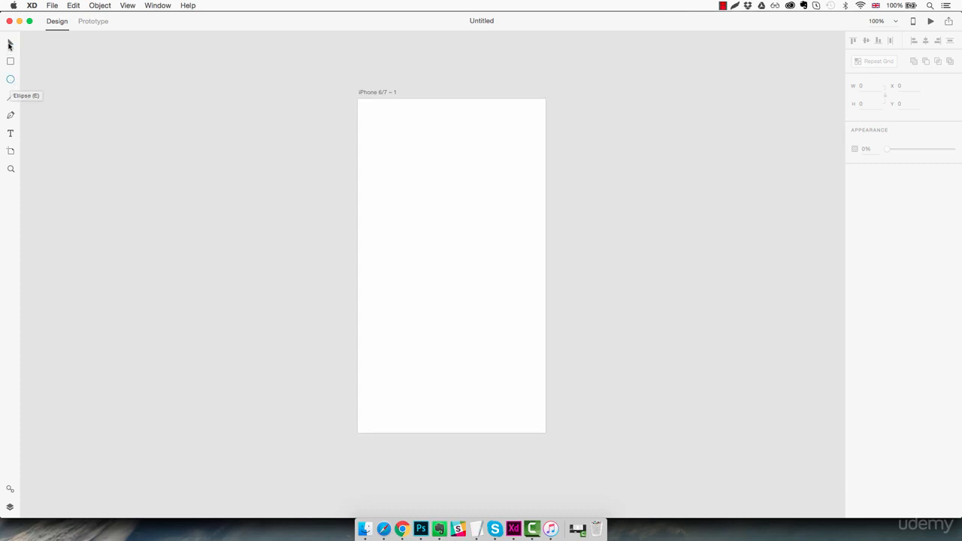
pyautogui.click(10, 44)
pyautogui.click(378, 93)
pyautogui.click(870, 215)
pyautogui.moveTo(797, 178); pyautogui.dragTo(804, 154)
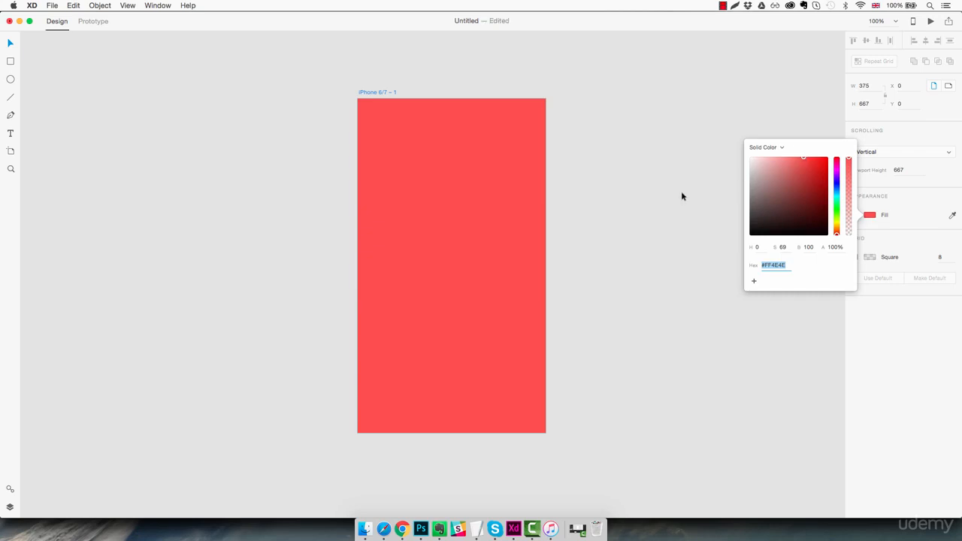
pyautogui.click(568, 163)
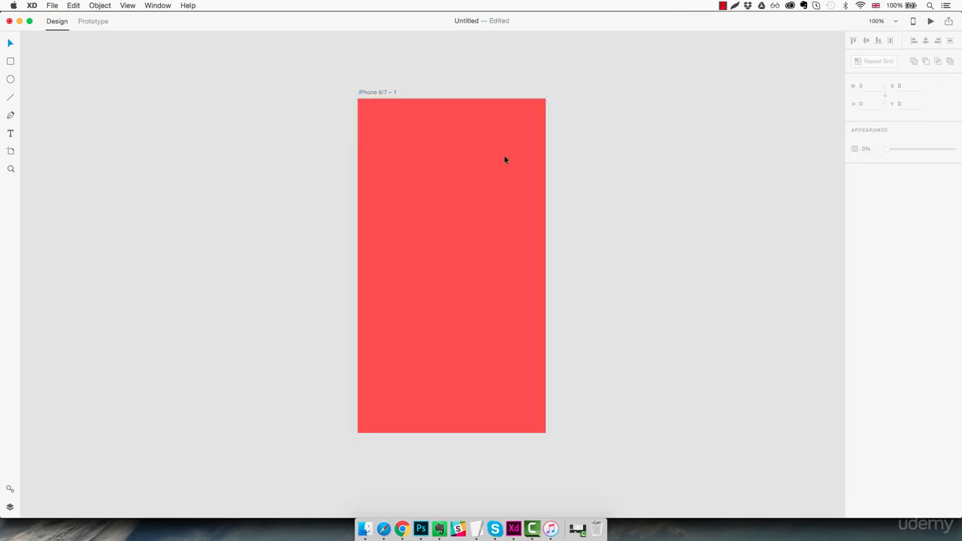
# Draw three rectangles about 210 × 165, 141 × 242 and 94 × 253 on the red artboard, and delete all of them.
pyautogui.click(11, 63)
pyautogui.moveTo(379, 127); pyautogui.dragTo(484, 209)
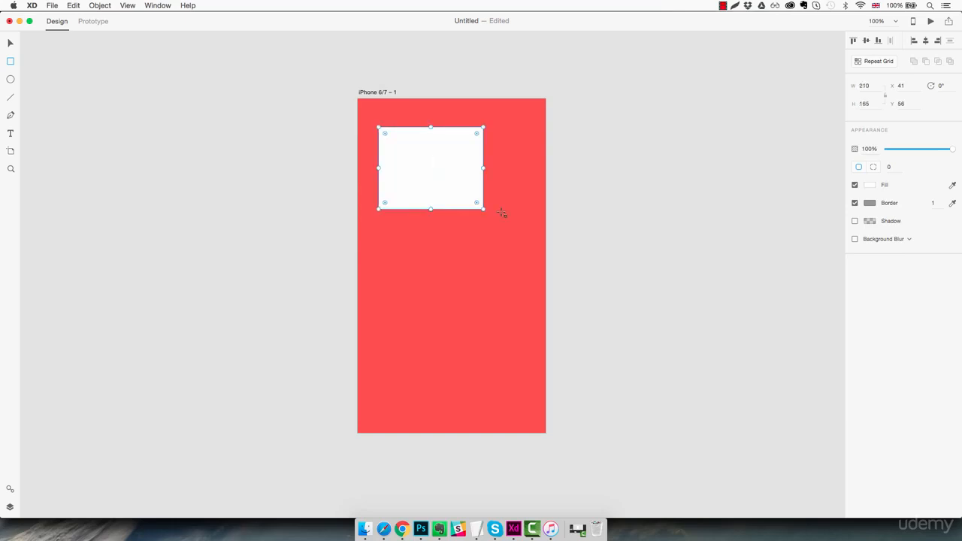
pyautogui.moveTo(452, 239); pyautogui.dragTo(522, 358)
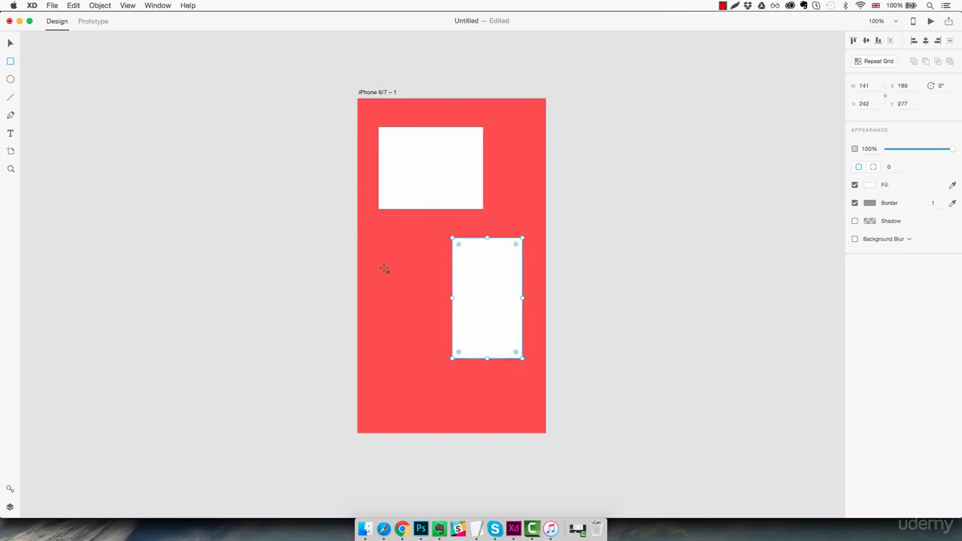
pyautogui.moveTo(384, 268); pyautogui.dragTo(431, 395)
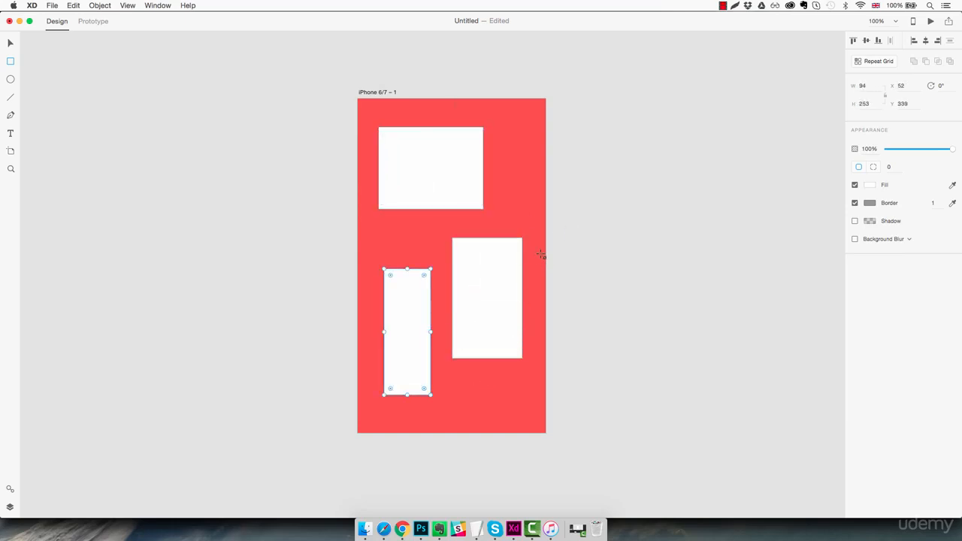
pyautogui.click(11, 43)
pyautogui.moveTo(515, 148); pyautogui.dragTo(404, 353)
pyautogui.press('Delete')
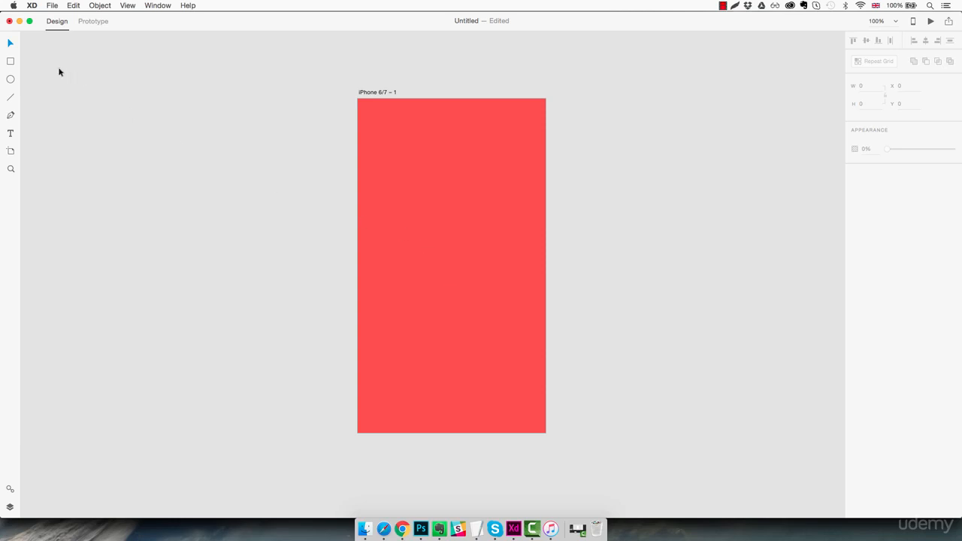
# Draw an ellipse about 97 × 270, a small circle and a larger circle about 207 wide on the artboard, and delete all three.
pyautogui.click(10, 80)
pyautogui.moveTo(383, 132)
pyautogui.mouseDown()
pyautogui.moveTo(431, 181)
pyautogui.moveTo(431, 266)
pyautogui.mouseUp()
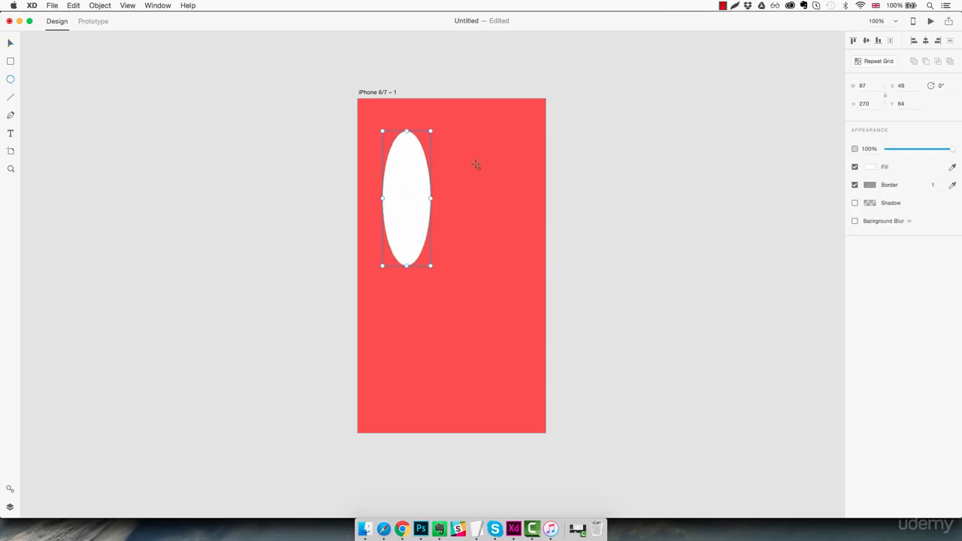
pyautogui.moveTo(476, 165); pyautogui.dragTo(526, 259)
pyautogui.moveTo(410, 292); pyautogui.dragTo(515, 407)
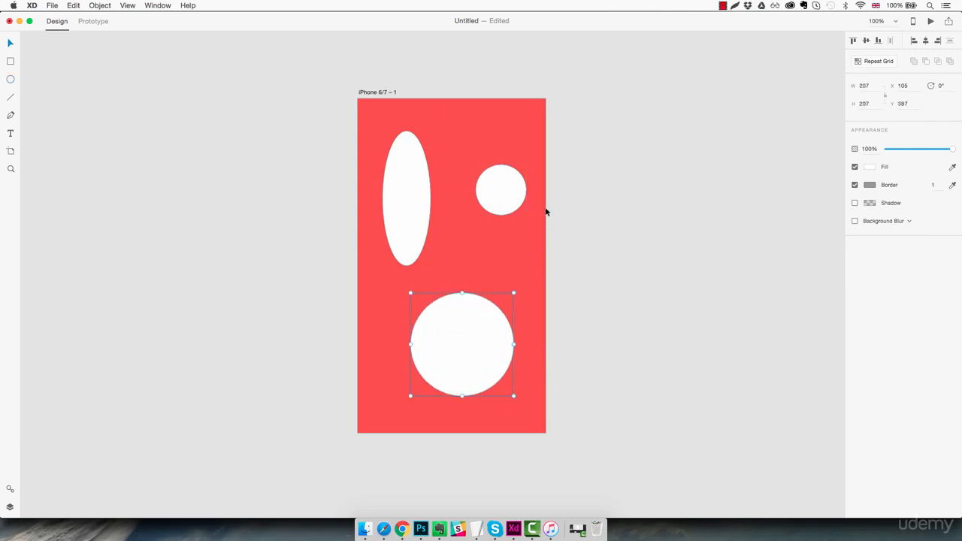
pyautogui.moveTo(536, 135); pyautogui.dragTo(398, 374)
pyautogui.press('Delete')
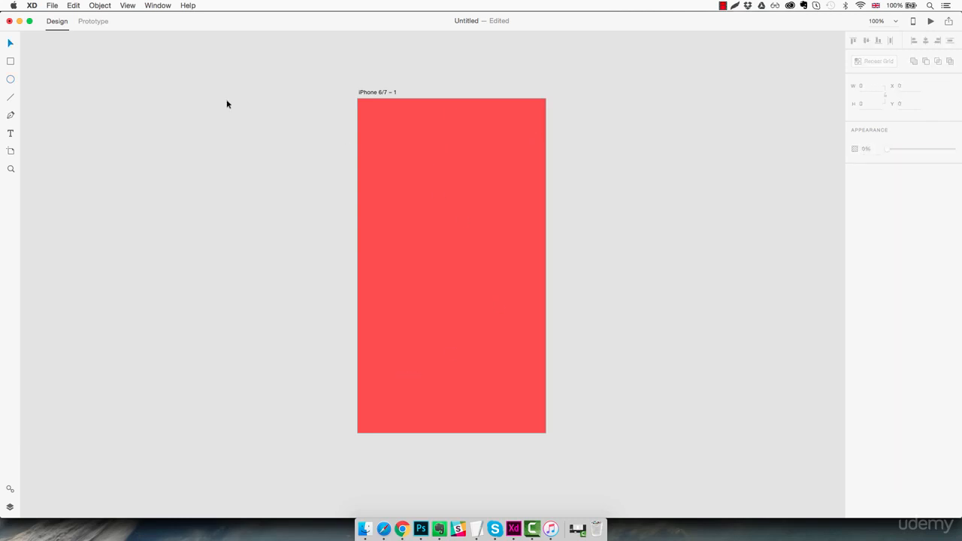
# Draw horizontal, diagonal and vertical straight lines on the artboard with the Line tool, and delete them all.
pyautogui.click(11, 97)
pyautogui.moveTo(389, 146); pyautogui.dragTo(520, 166)
pyautogui.moveTo(389, 180)
pyautogui.mouseDown()
pyautogui.moveTo(486, 290)
pyautogui.moveTo(498, 289)
pyautogui.mouseUp()
pyautogui.moveTo(398, 290)
pyautogui.mouseDown()
pyautogui.moveTo(398, 389)
pyautogui.moveTo(511, 384)
pyautogui.mouseUp()
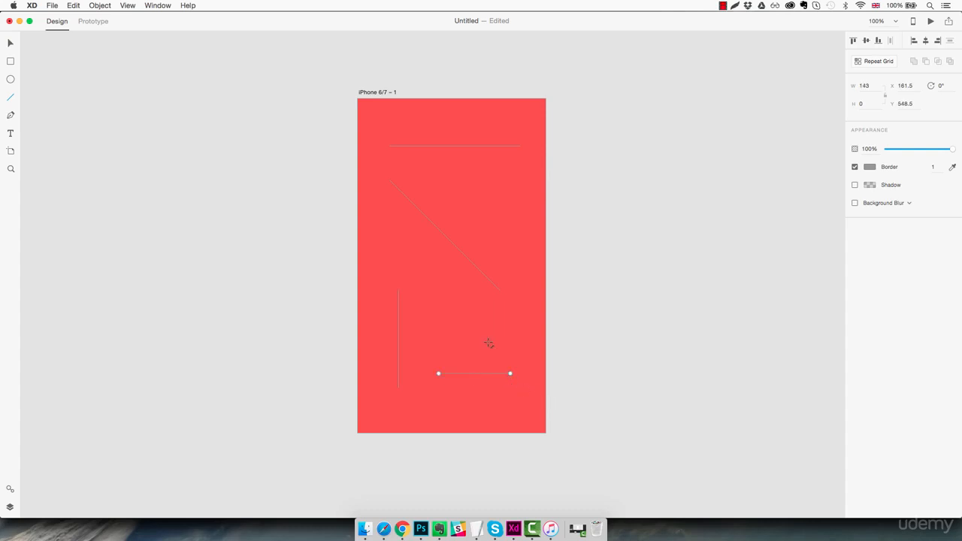
pyautogui.moveTo(376, 126); pyautogui.dragTo(512, 386)
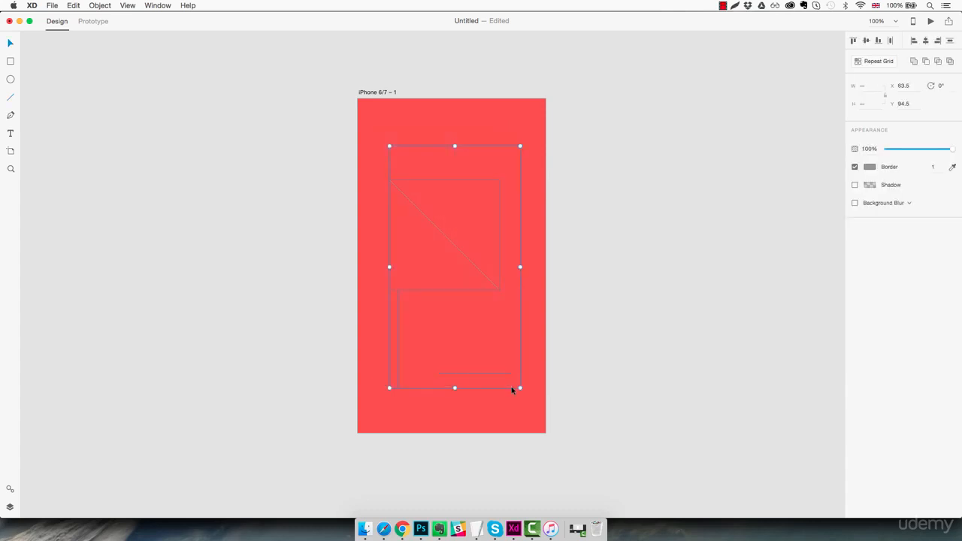
pyautogui.press('BackSpace')
# Draw a triangular path about 211 × 166 in the artboard's upper half with the Pen tool, and delete it.
pyautogui.click(11, 115)
pyautogui.click(394, 145)
pyautogui.click(500, 145)
pyautogui.click(439, 228)
pyautogui.click(394, 146)
pyautogui.press('Escape')
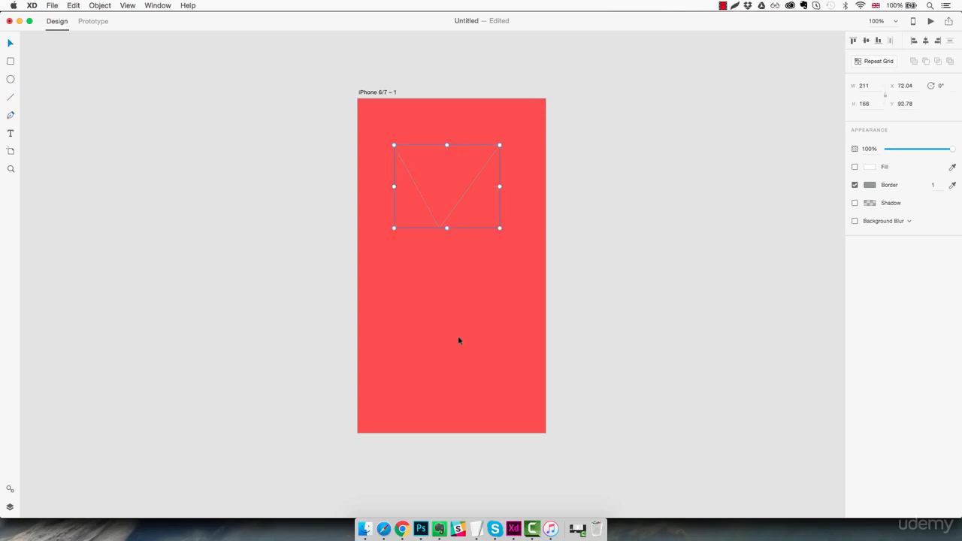
pyautogui.press('Delete')
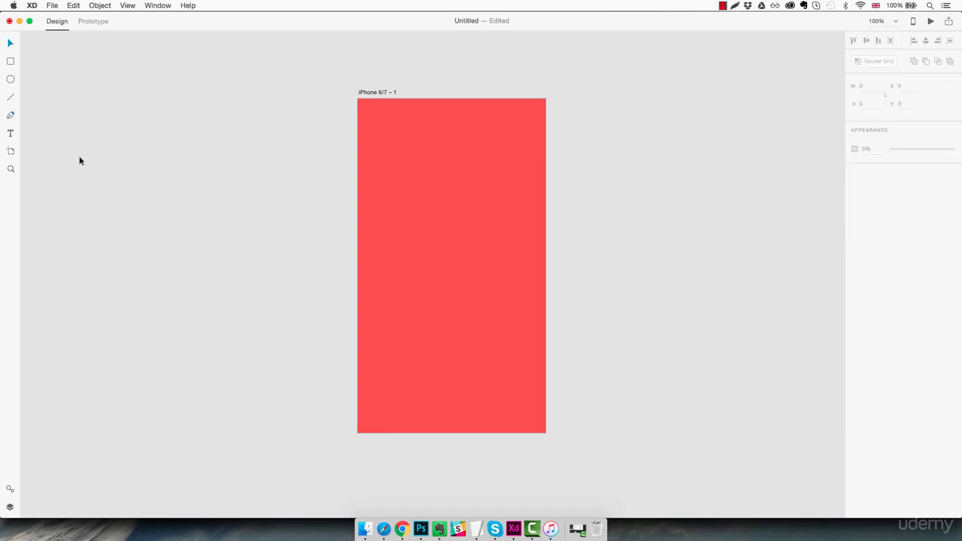
# Add the text "Hey there here is some text" to the artboard's upper part and move it down to about Y 147.
pyautogui.click(12, 136)
pyautogui.click(393, 154)
pyautogui.write('Hey there here is some text')
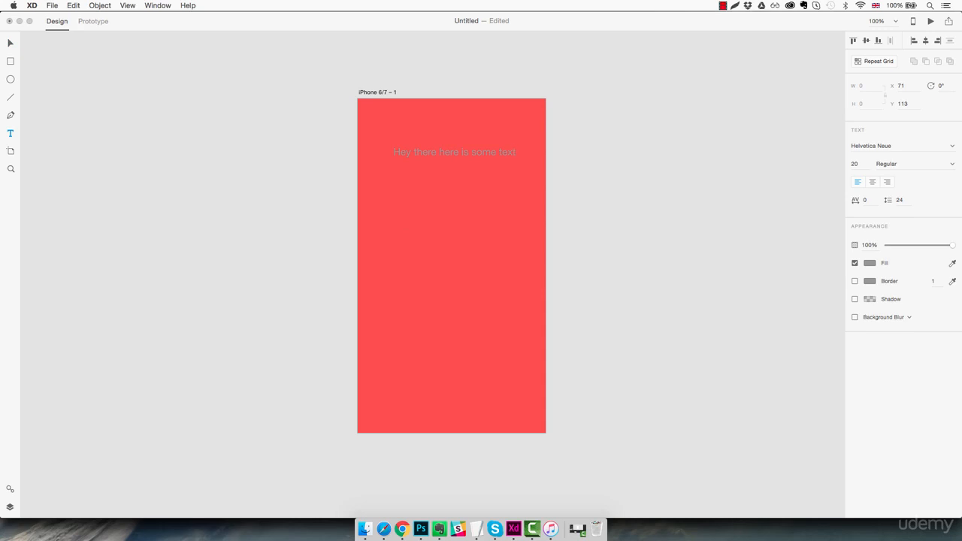
pyautogui.press('Escape')
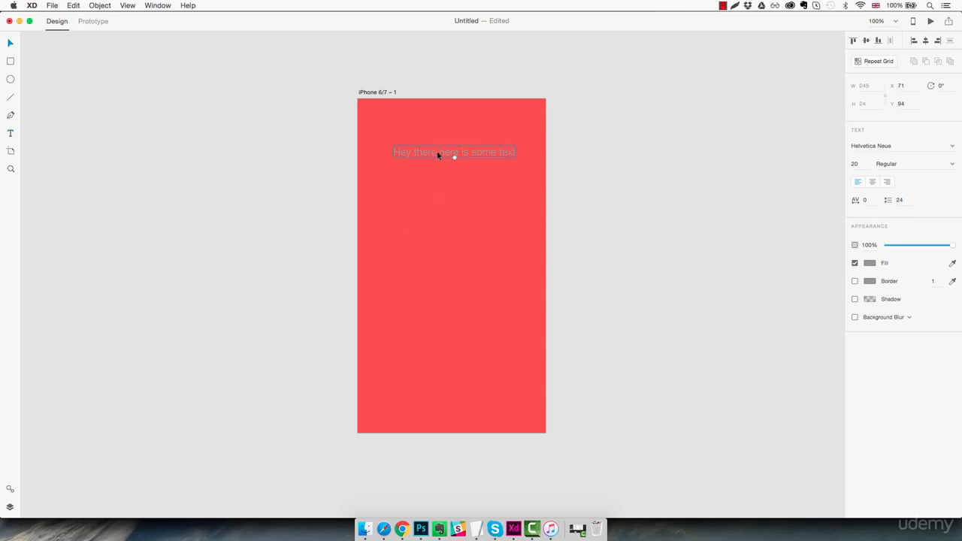
pyautogui.moveTo(439, 155); pyautogui.dragTo(439, 180)
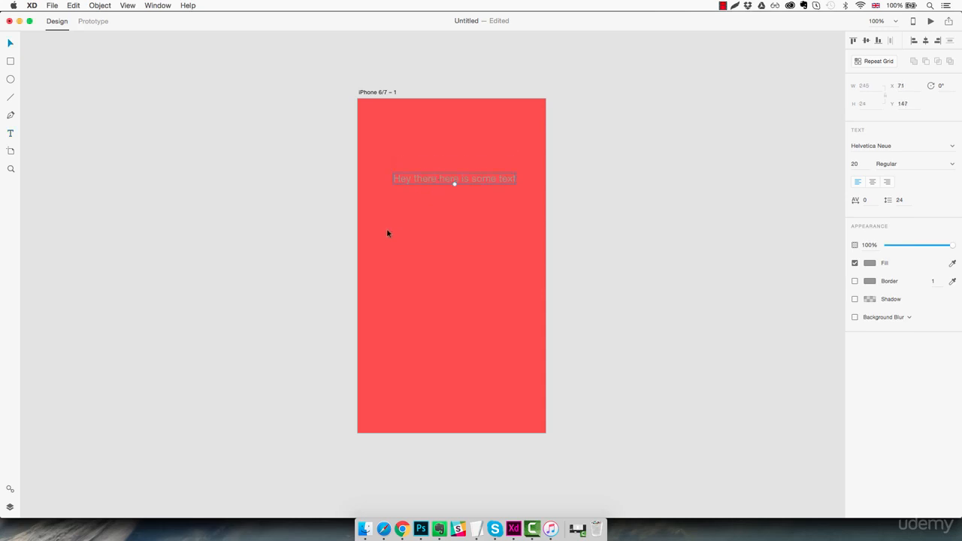
# Draw a text area about 254 × 114 below the text line, fill it with dummy text, and delete both text objects.
pyautogui.press('t')
pyautogui.moveTo(394, 227); pyautogui.dragTo(520, 284)
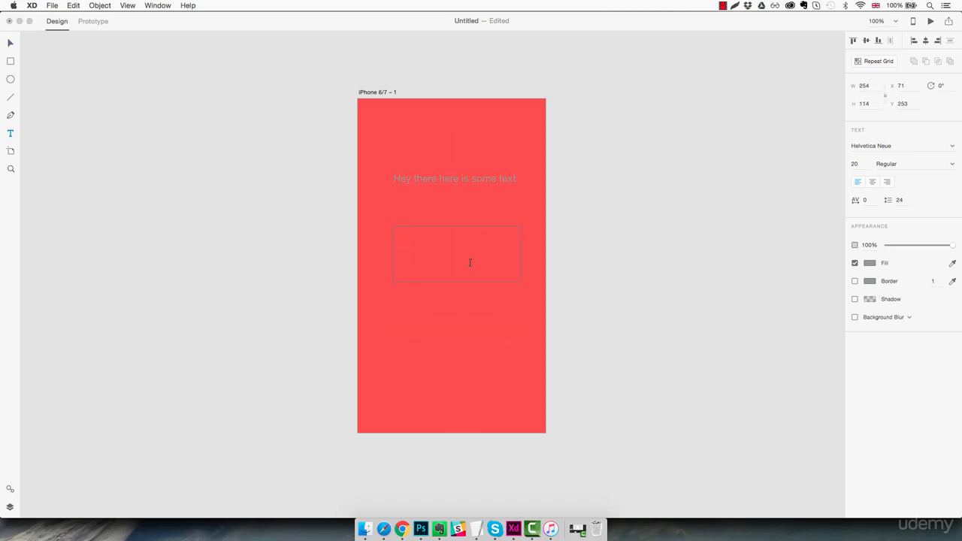
pyautogui.write('asiudjh saiudjosladj osaijd soaidj saoidj oisajdoj')
pyautogui.write('sajd oisaid iojjas')
pyautogui.press('Escape')
pyautogui.press('Delete')
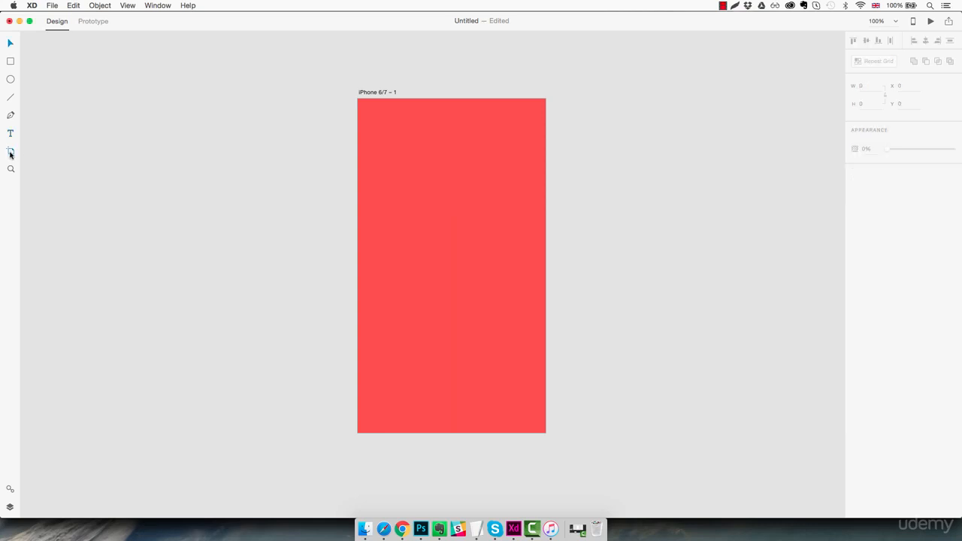
# Add an Android Tablet artboard and an iPhone 6/7 Plus artboard from the preset sizes.
pyautogui.click(9, 151)
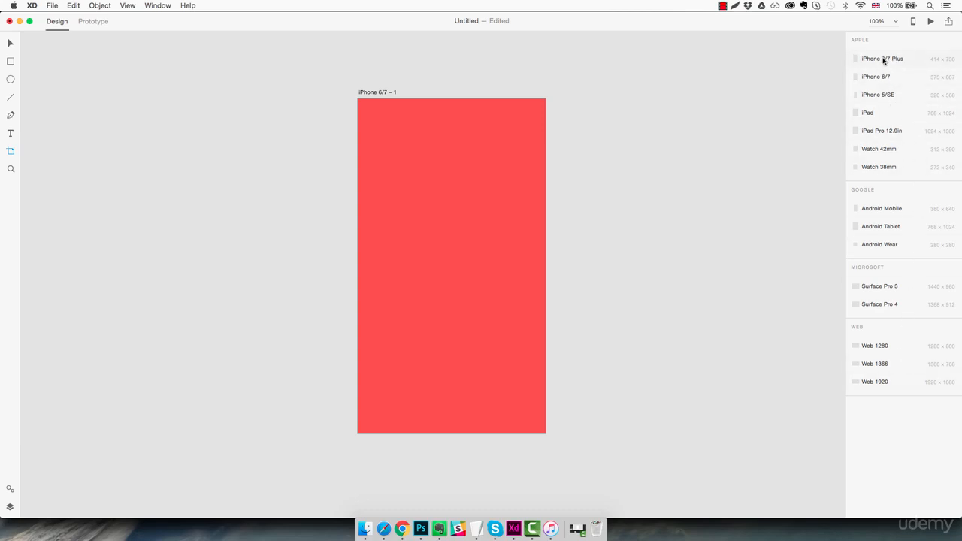
pyautogui.click(897, 226)
pyautogui.click(891, 324)
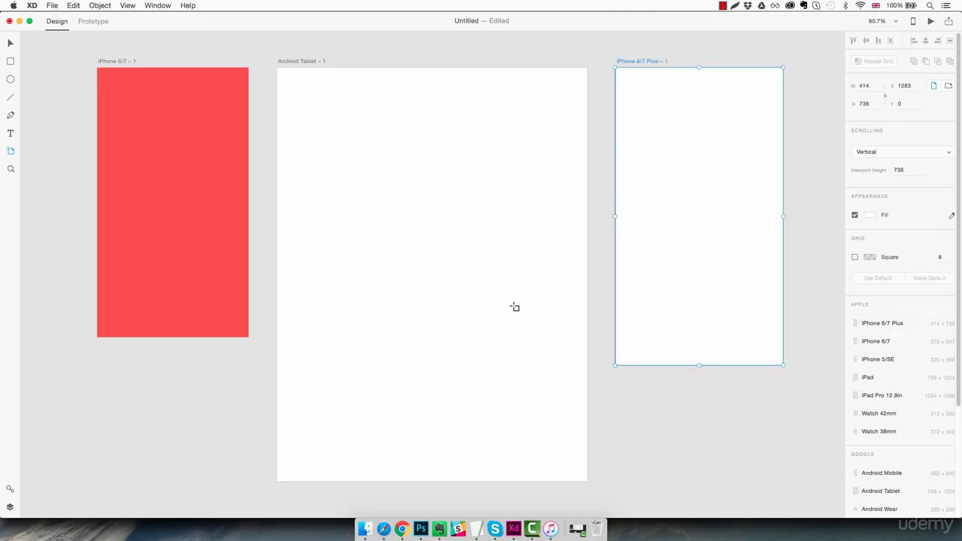
# Place two more iPhone 6/7 Plus artboards to the left of the red artboard, and return to the Select tool.
pyautogui.scroll(-3, 196, 346)
pyautogui.hscroll(-2, 195, 346)
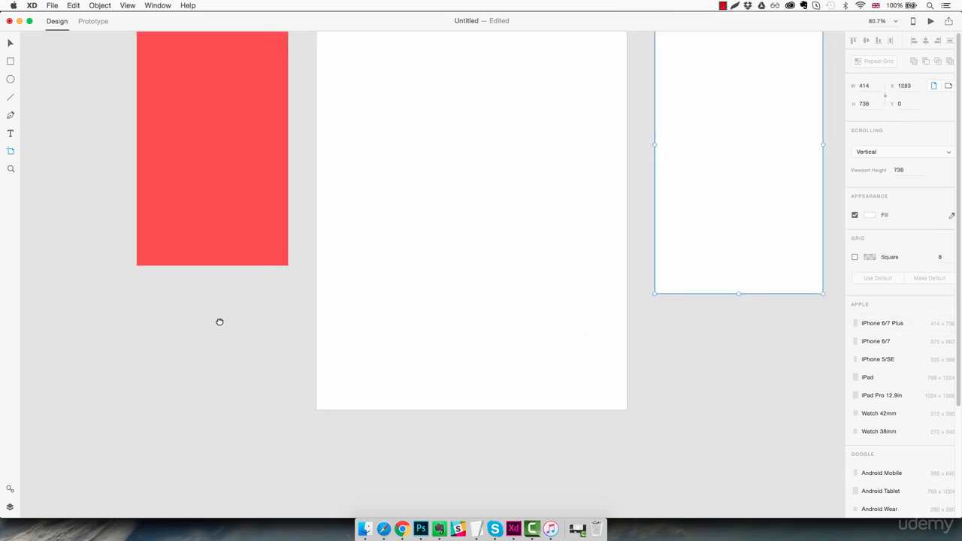
pyautogui.click(132, 307)
pyautogui.click(198, 131)
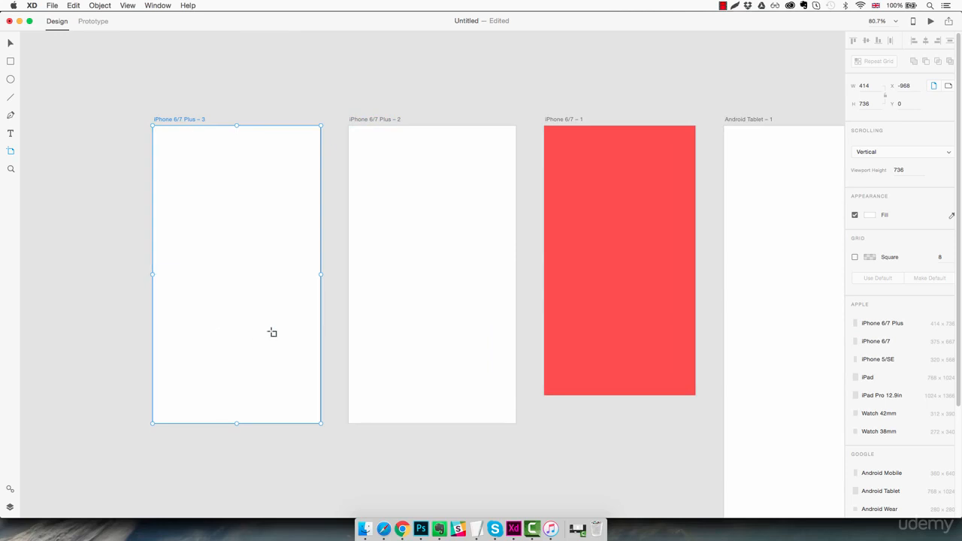
pyautogui.press('v')
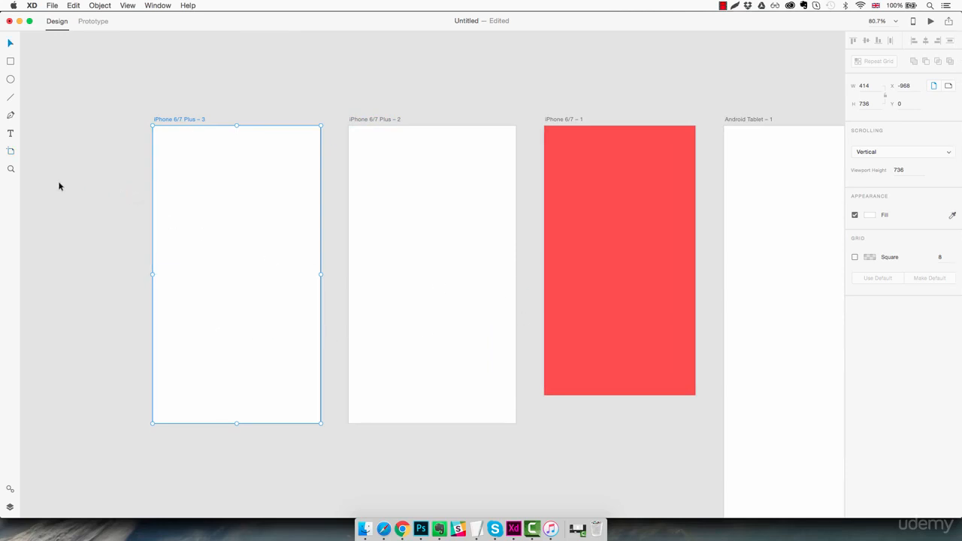
# Zoom in on the gap between the two leftmost artboards to 300%, and zoom back out to view all artboards.
pyautogui.click(12, 170)
pyautogui.click(345, 196)
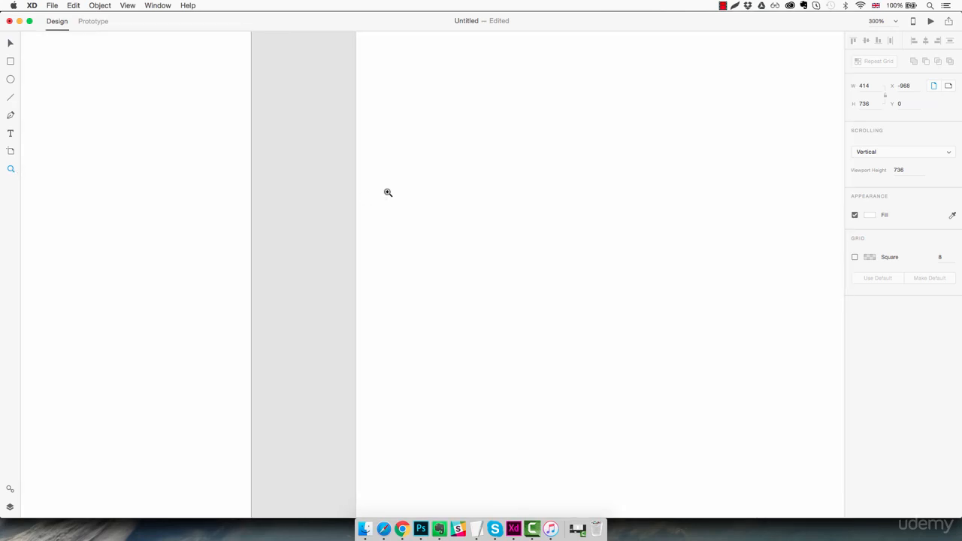
pyautogui.press('super+0')
pyautogui.scroll(-5, 384, 204)
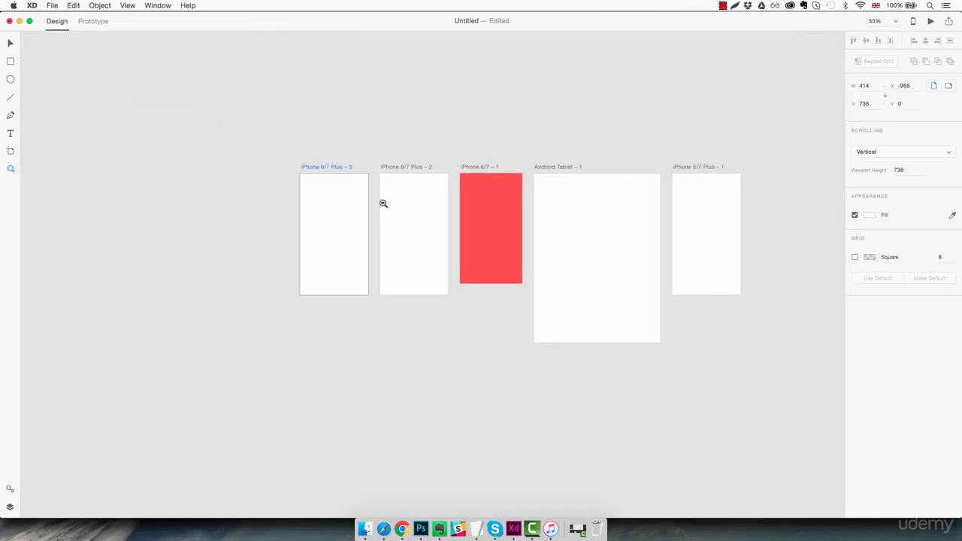
# Try zooming in and out on the artboards and panning along the row until the red artboard is centred.
pyautogui.scroll(8, 387, 220)
pyautogui.scroll(2, 382, 224)
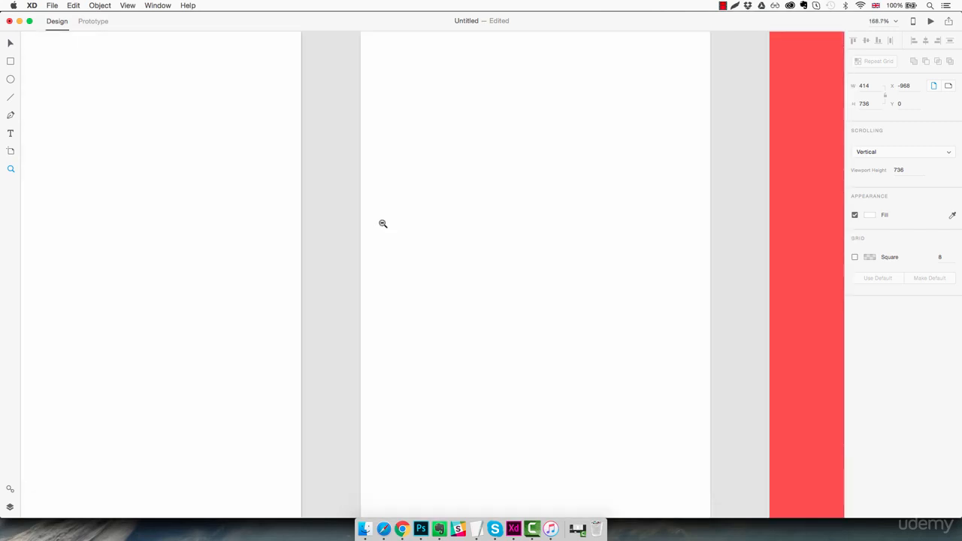
pyautogui.scroll(-10, 382, 224)
pyautogui.scroll(10, 382, 225)
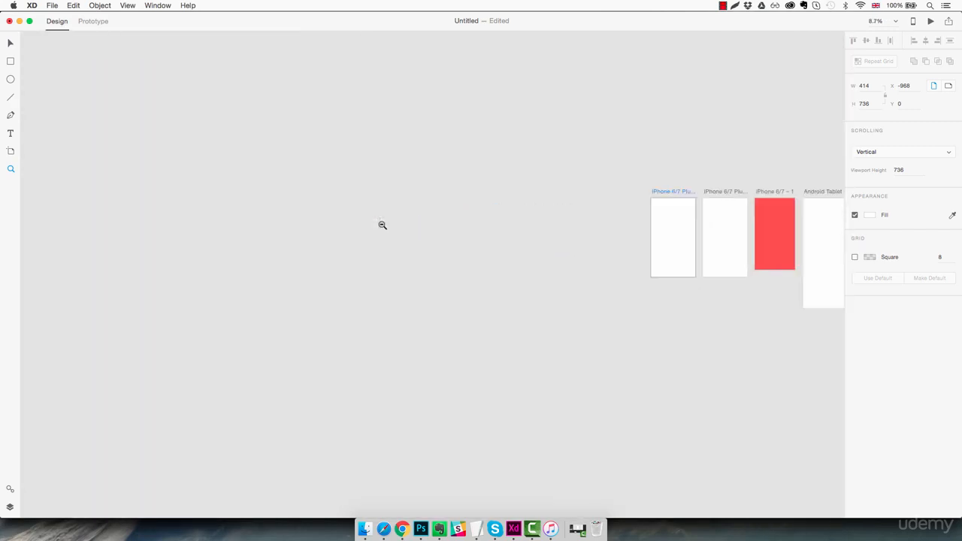
pyautogui.moveTo(745, 303); pyautogui.dragTo(420, 310)
pyautogui.moveTo(748, 317); pyautogui.dragTo(473, 321)
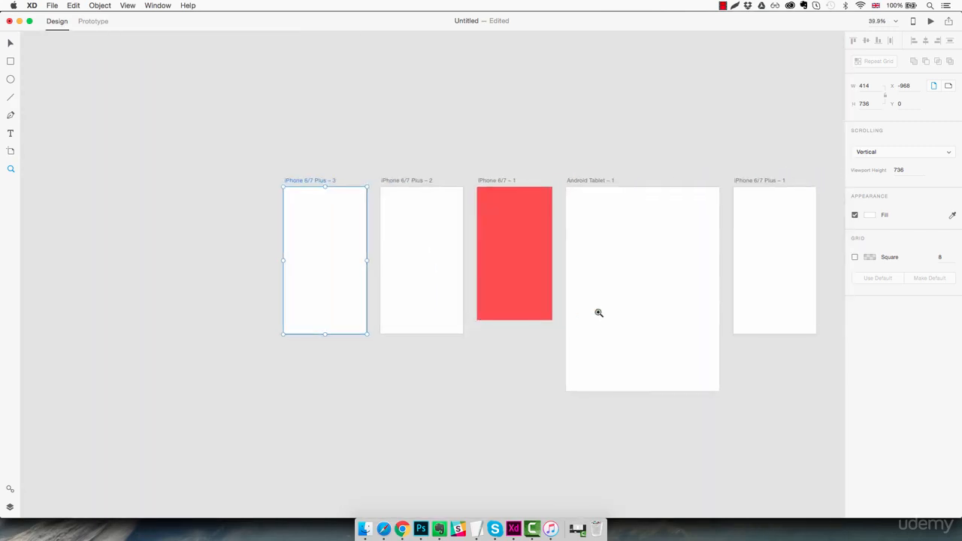
pyautogui.scroll(5, 613, 305)
pyautogui.moveTo(476, 256); pyautogui.dragTo(570, 320)
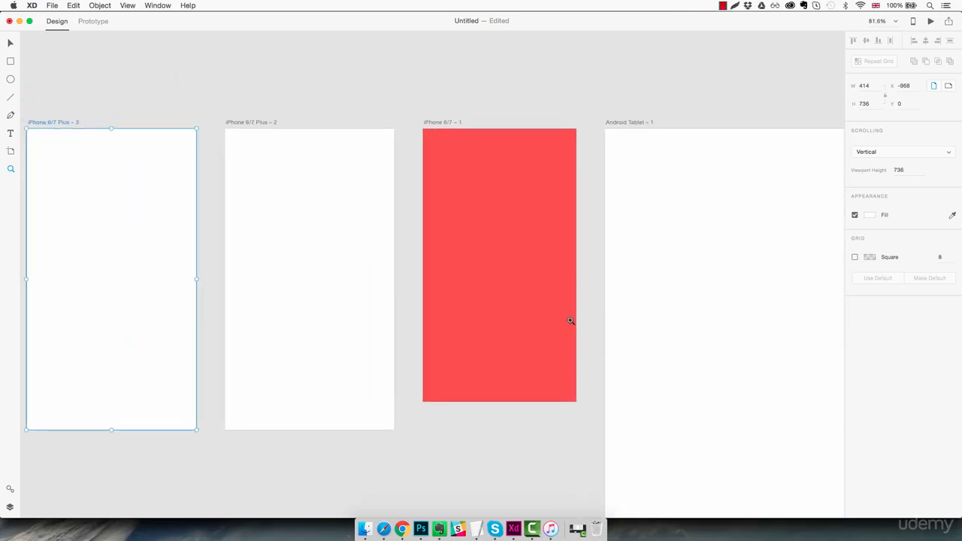
# Look at the symbols list, and switch to the layers list showing the artboards.
pyautogui.click(11, 490)
pyautogui.click(11, 490)
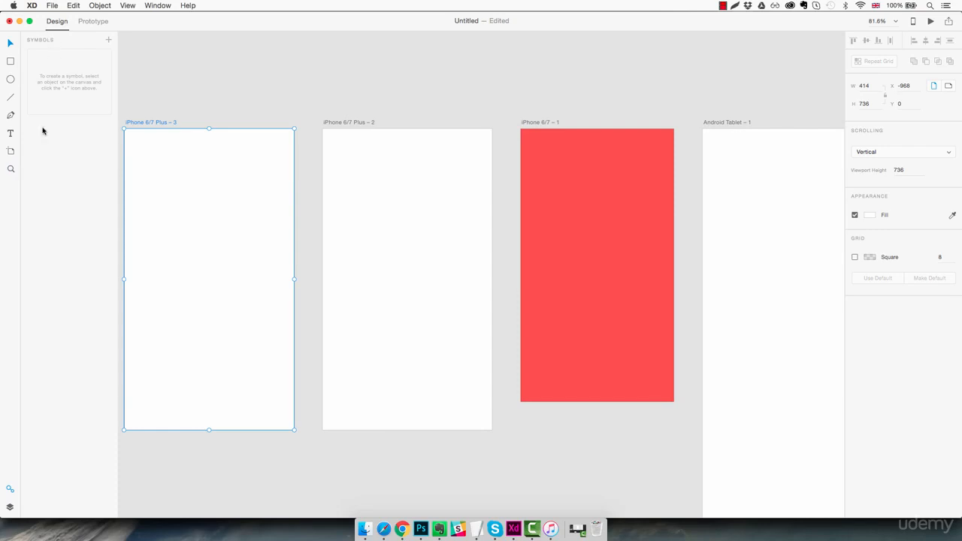
pyautogui.click(10, 509)
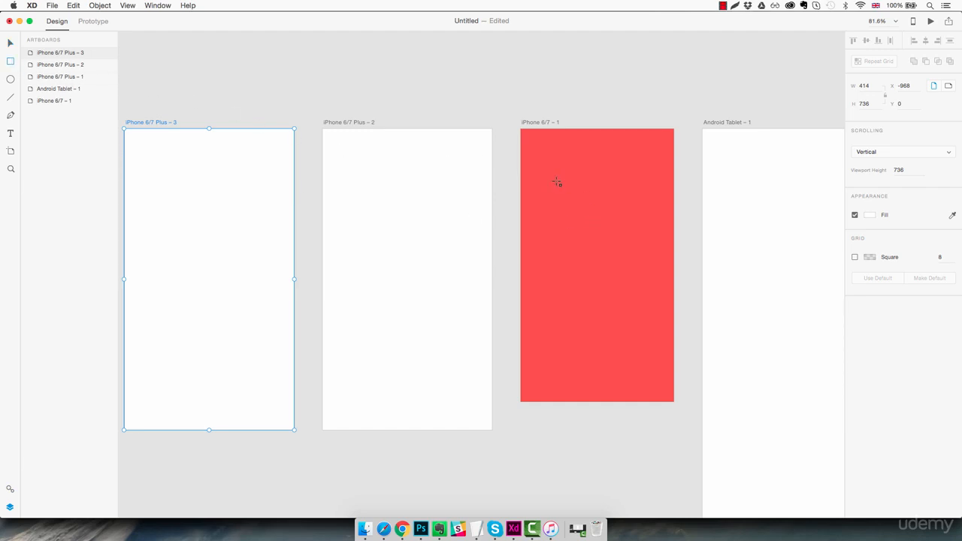
# Draw a rectangle about 186 × 154 on the red artboard, and delete it.
pyautogui.moveTo(555, 181); pyautogui.dragTo(631, 245)
pyautogui.press('v')
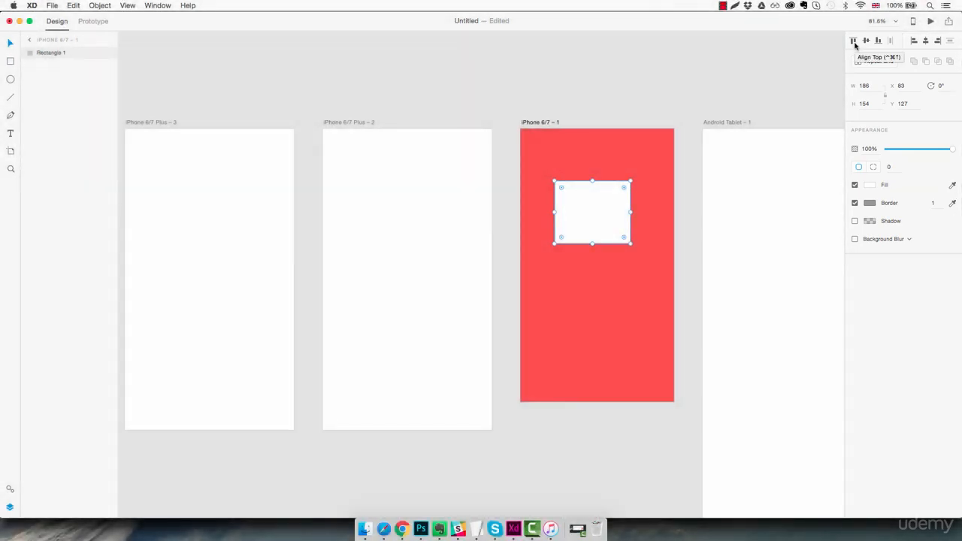
pyautogui.press('z')
pyautogui.click(589, 161)
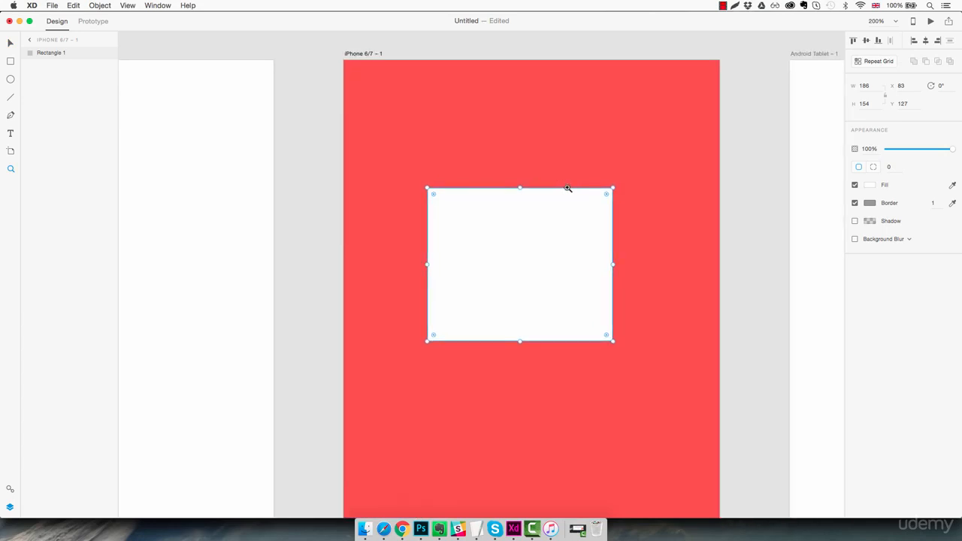
pyautogui.press('super+minus')
pyautogui.moveTo(582, 299); pyautogui.dragTo(543, 237)
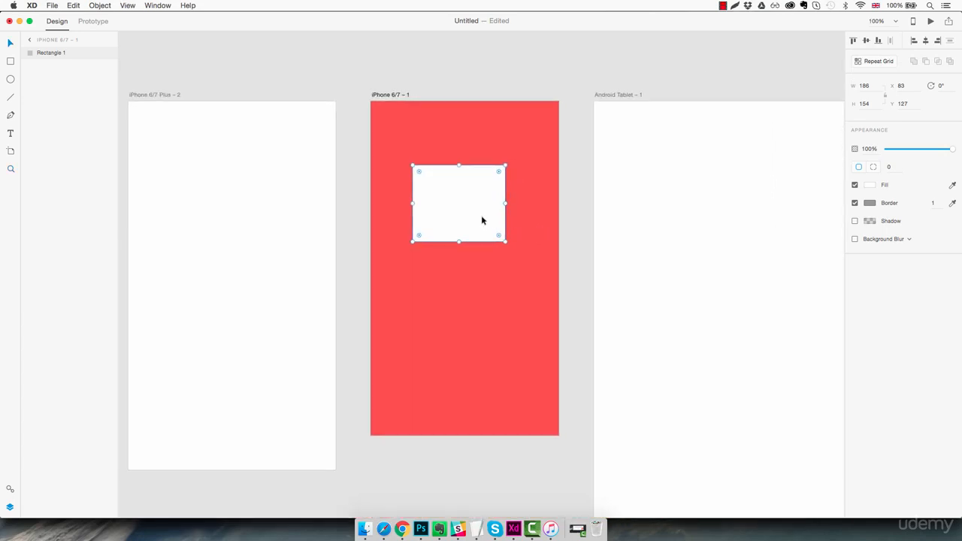
pyautogui.press('Delete')
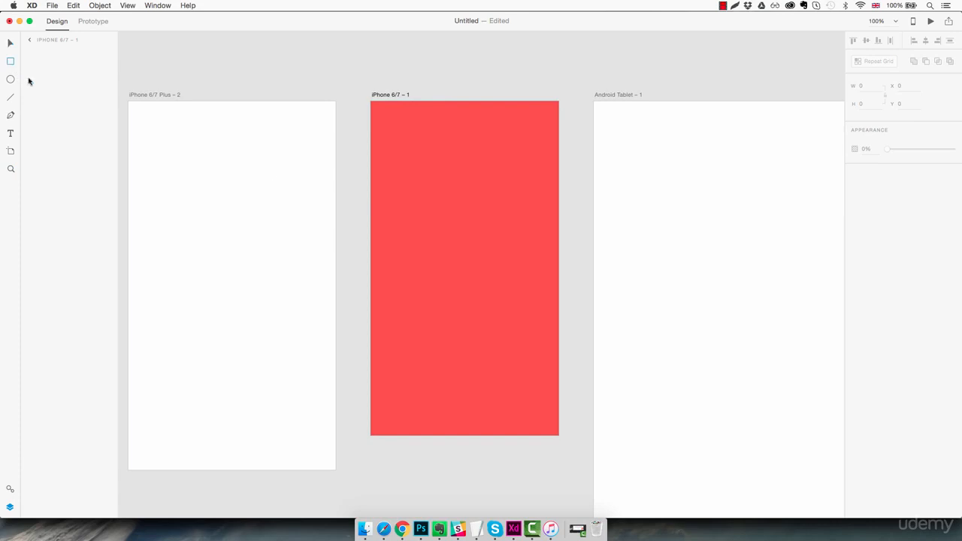
# Place three 67 × 67 squares in a row near the top of the red artboard, and distribute them evenly horizontally.
pyautogui.moveTo(390, 143)
pyautogui.mouseDown()
pyautogui.moveTo(423, 178)
pyautogui.moveTo(441, 163)
pyautogui.moveTo(528, 167)
pyautogui.mouseUp()
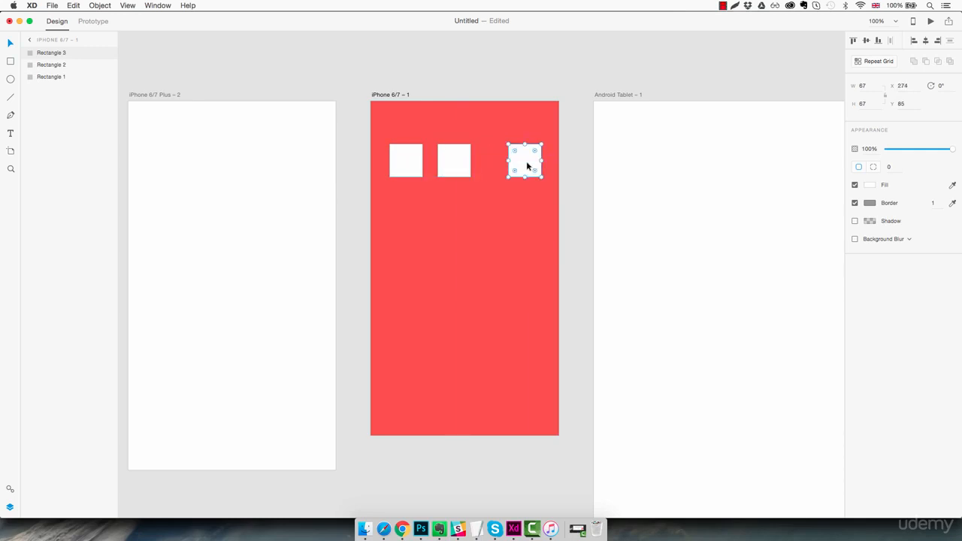
pyautogui.moveTo(419, 130); pyautogui.dragTo(549, 187)
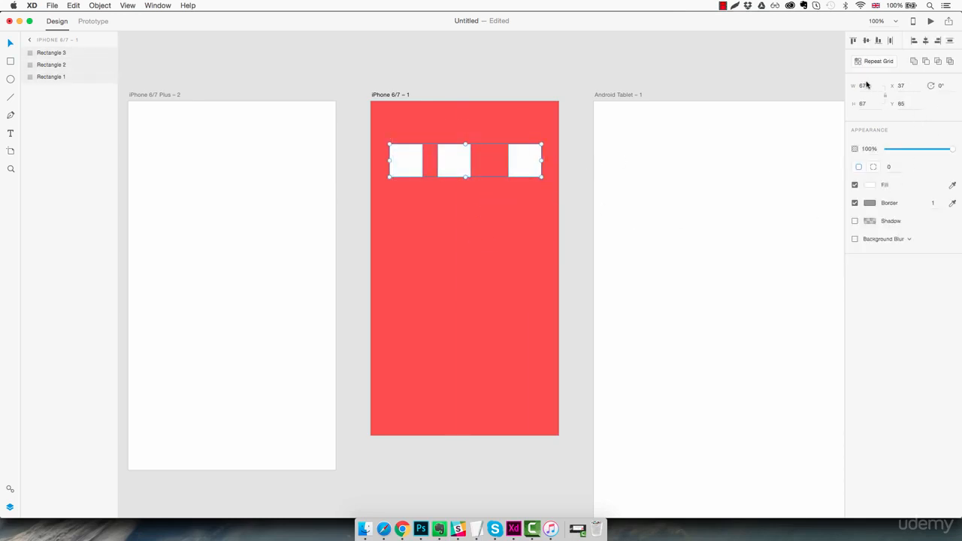
pyautogui.click(891, 41)
pyautogui.click(444, 224)
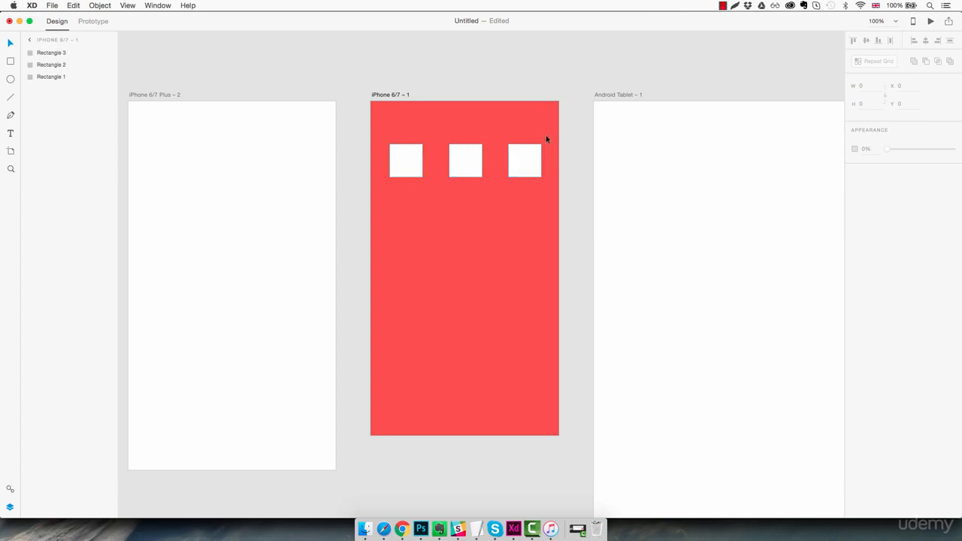
# Rearrange the three squares into a column along the red artboard's left side, and distribute them evenly vertically.
pyautogui.moveTo(546, 142); pyautogui.dragTo(421, 216)
pyautogui.click(452, 217)
pyautogui.moveTo(480, 213); pyautogui.dragTo(412, 260)
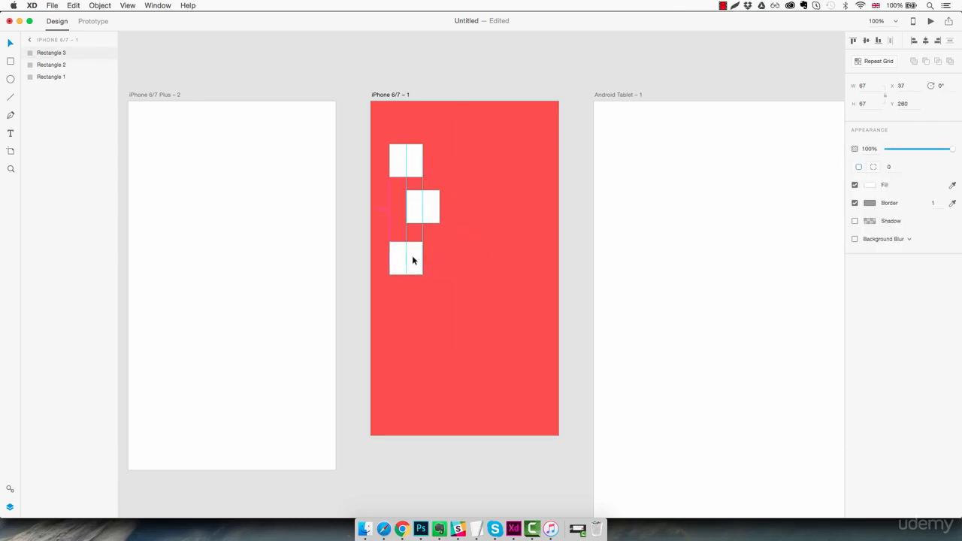
pyautogui.moveTo(429, 208); pyautogui.dragTo(412, 213)
pyautogui.moveTo(410, 259); pyautogui.dragTo(411, 286)
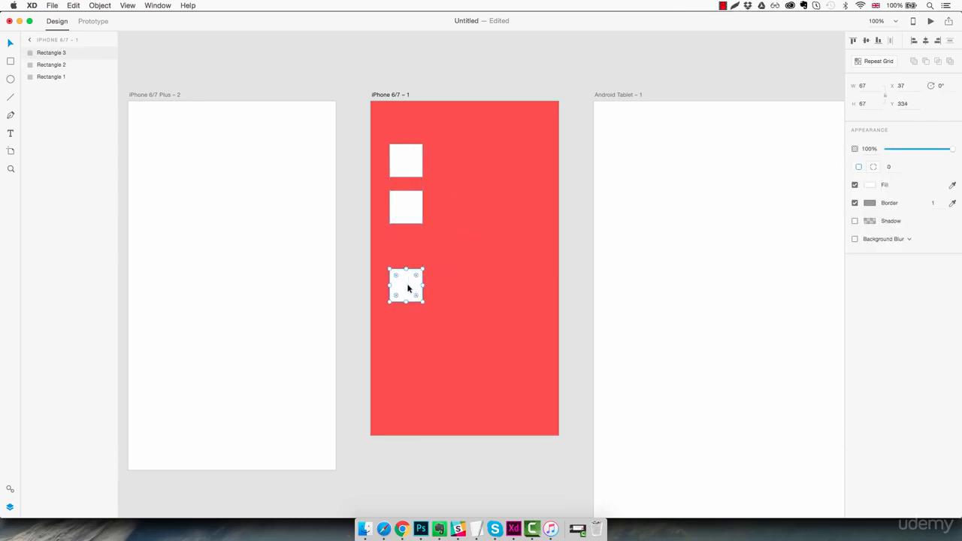
pyautogui.moveTo(414, 206); pyautogui.dragTo(412, 198)
pyautogui.moveTo(451, 141); pyautogui.dragTo(406, 292)
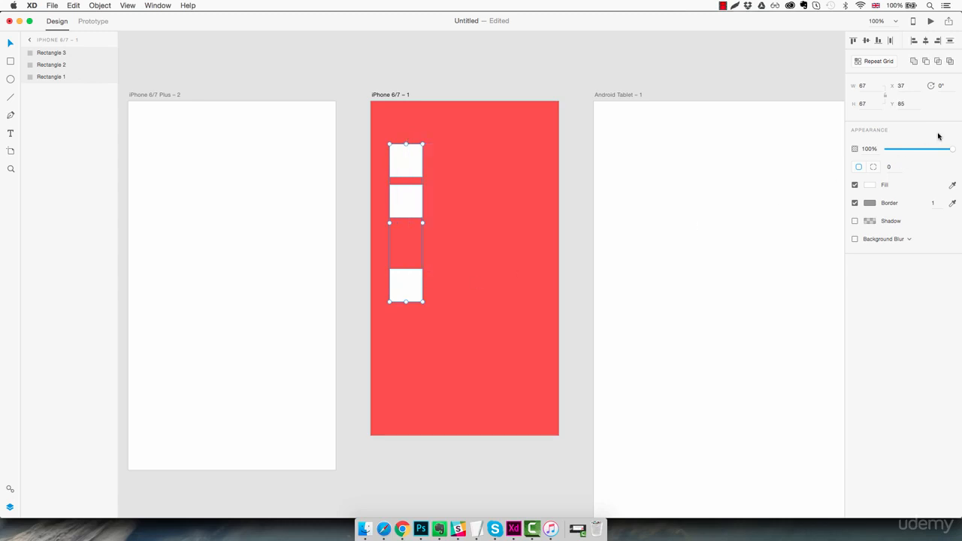
pyautogui.click(951, 41)
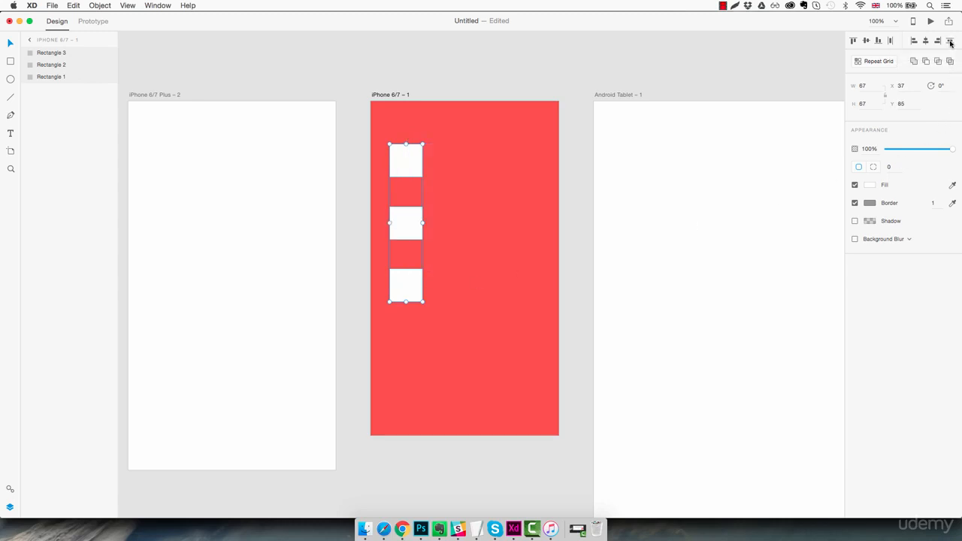
pyautogui.click(442, 333)
# Stagger the three squares diagonally across the red artboard, and align them to the top edge of the highest one.
pyautogui.moveTo(402, 231); pyautogui.dragTo(456, 183)
pyautogui.moveTo(407, 293); pyautogui.dragTo(518, 204)
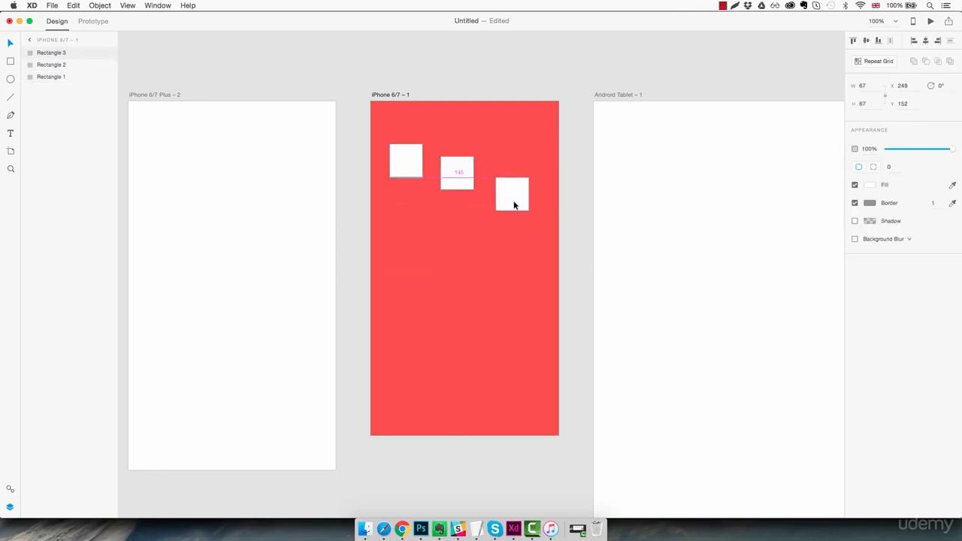
pyautogui.moveTo(544, 161); pyautogui.dragTo(404, 200)
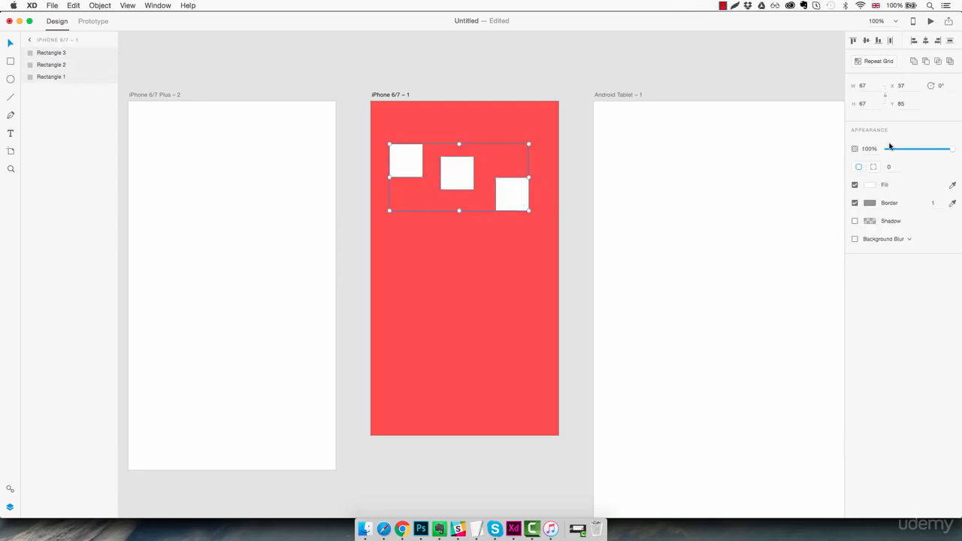
pyautogui.click(853, 43)
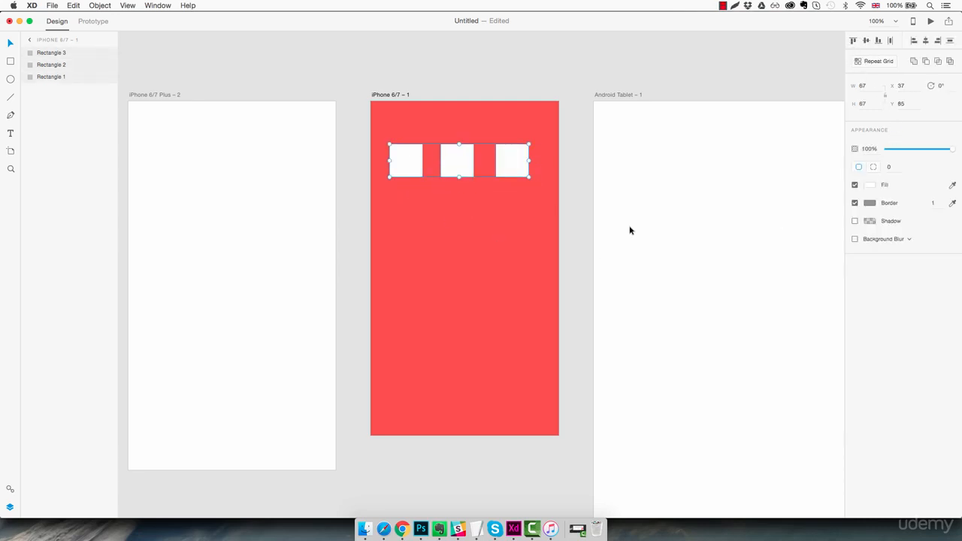
pyautogui.click(459, 221)
# Move the squares to different heights again, and align all three to the bottom edge of the lowest one.
pyautogui.moveTo(414, 172); pyautogui.dragTo(449, 241)
pyautogui.moveTo(504, 172); pyautogui.dragTo(405, 251)
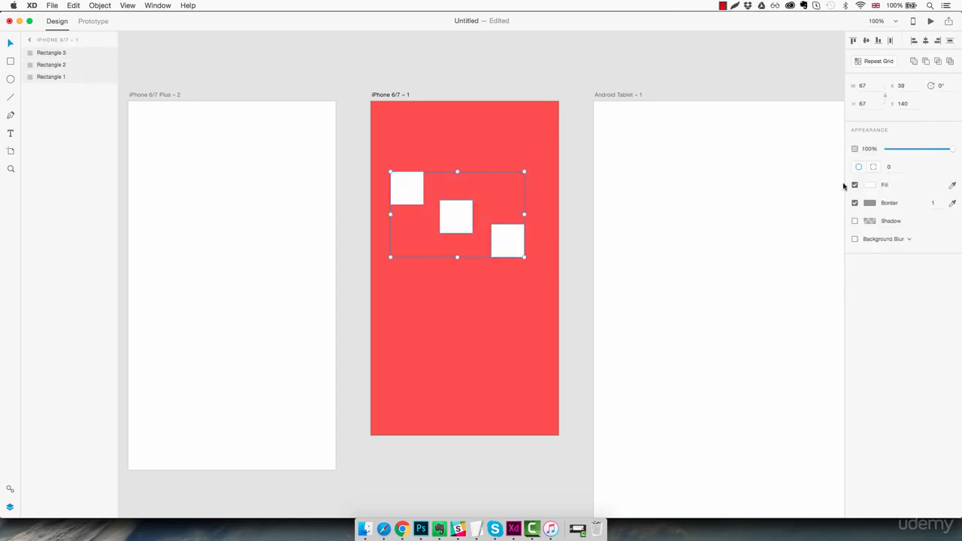
pyautogui.click(879, 41)
pyautogui.click(488, 319)
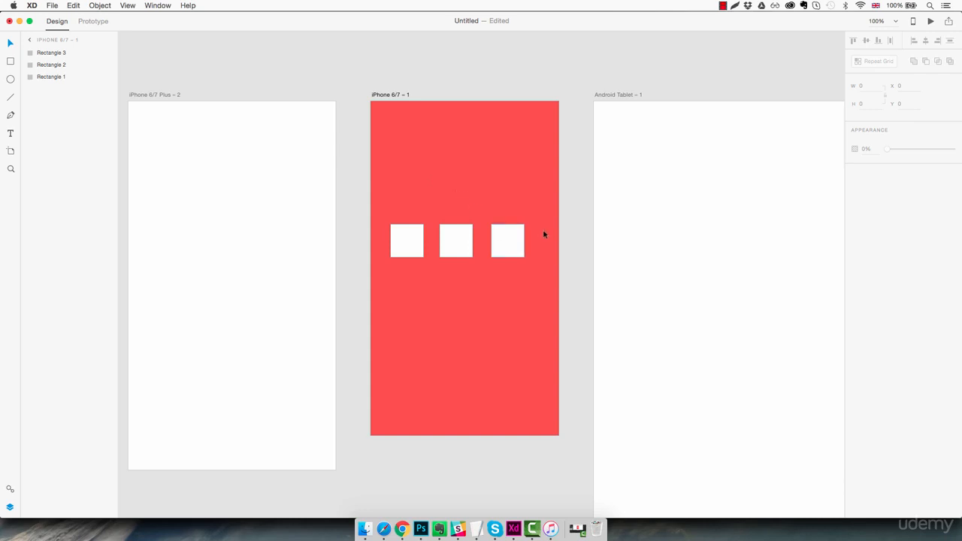
# Reduce the squares to a single one at about X 29, Y 58, and repeat it as a grid of four columns by seven rows.
pyautogui.moveTo(545, 232); pyautogui.dragTo(408, 153)
pyautogui.press('Delete')
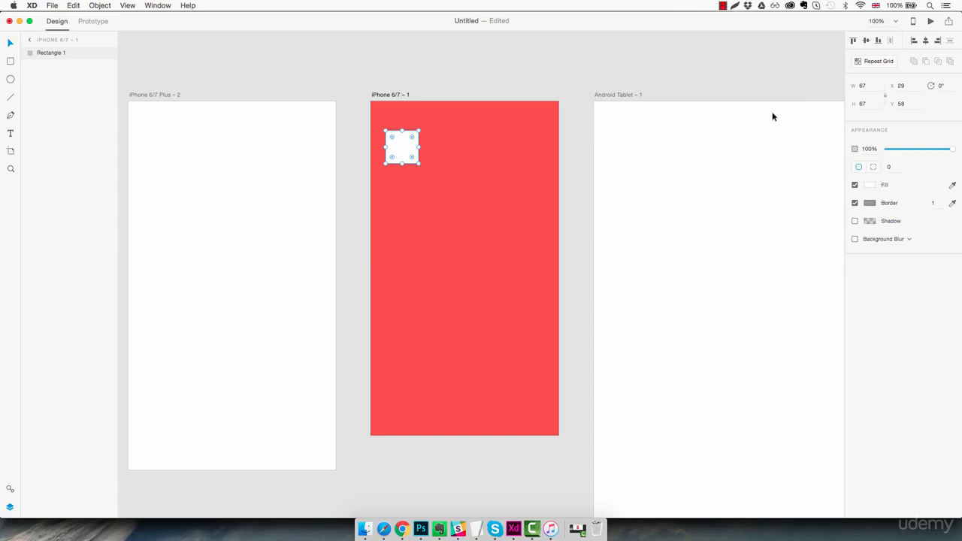
pyautogui.click(866, 61)
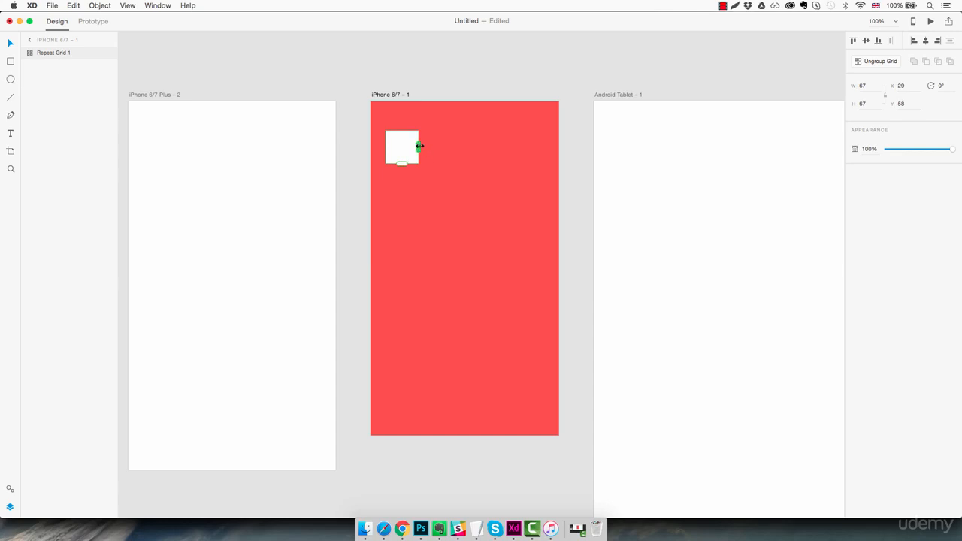
pyautogui.moveTo(419, 146); pyautogui.dragTo(554, 143)
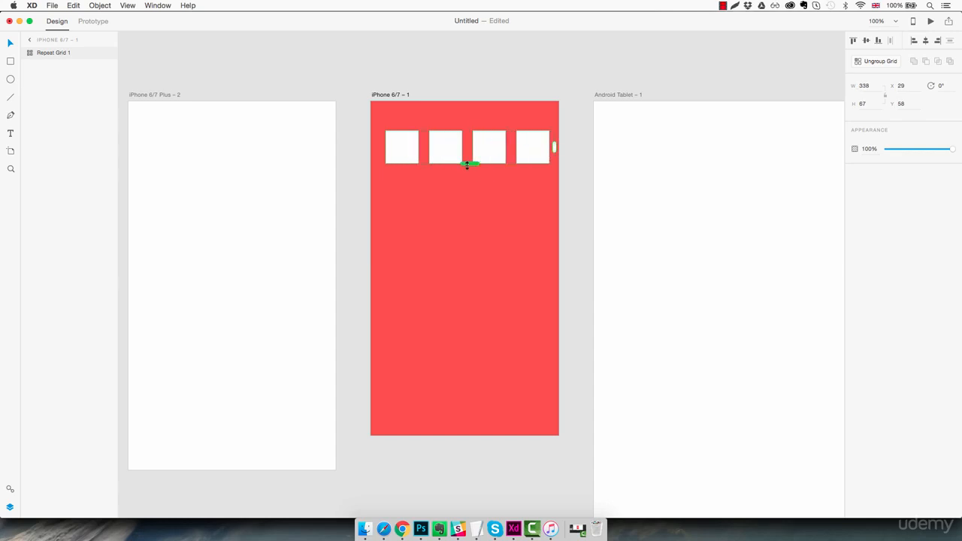
pyautogui.moveTo(469, 163); pyautogui.dragTo(469, 429)
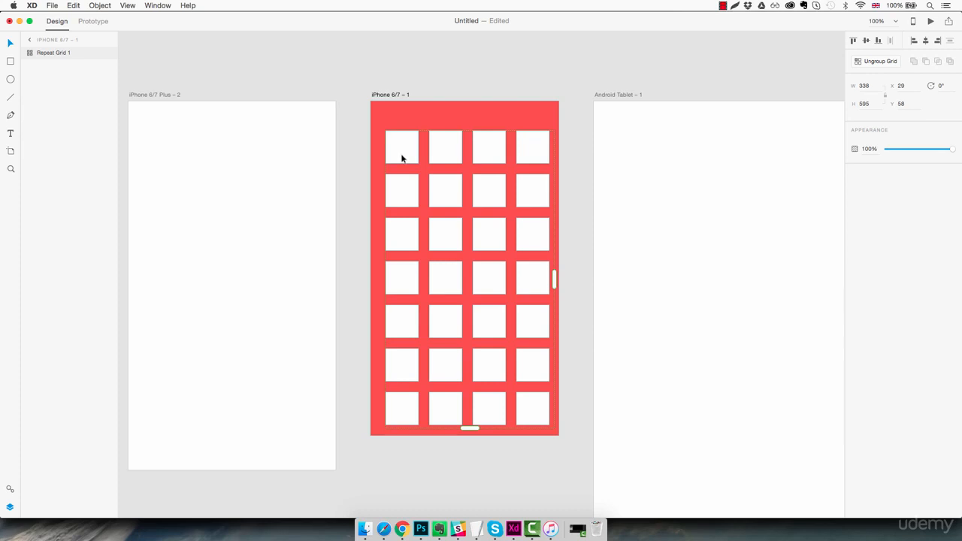
# Delete the repeat grid, and place two overlapping circles of about 165 × 165 side by side on the red artboard.
pyautogui.press('Delete')
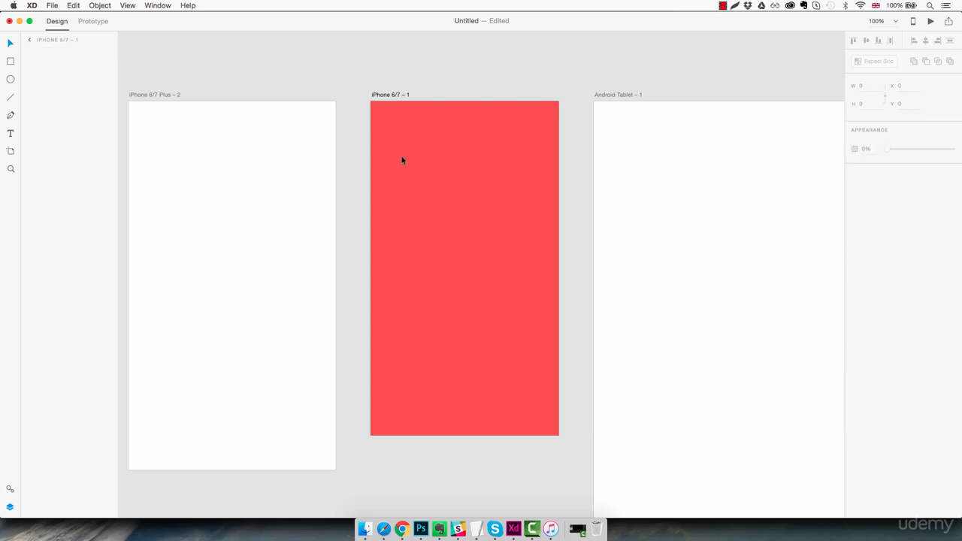
pyautogui.click(10, 80)
pyautogui.moveTo(389, 214)
pyautogui.mouseDown()
pyautogui.moveTo(472, 298)
pyautogui.moveTo(496, 280)
pyautogui.mouseUp()
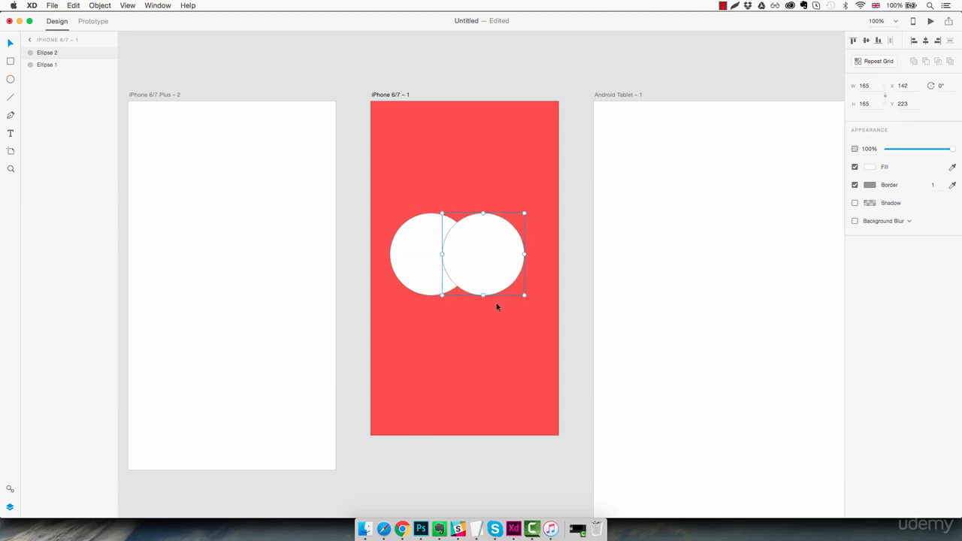
pyautogui.click(537, 302)
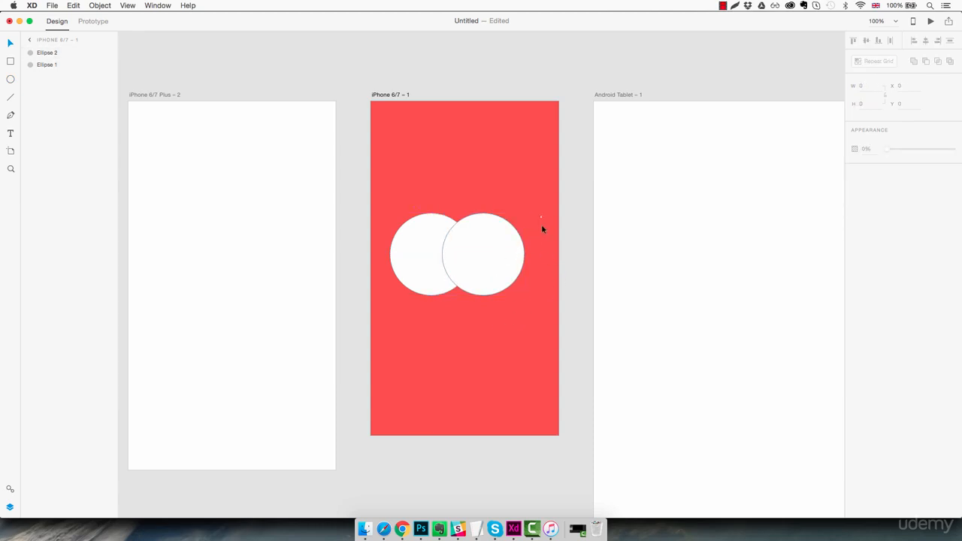
# Combine the two circles with a union and move the merged shape, and undo these changes.
pyautogui.moveTo(540, 218); pyautogui.dragTo(432, 288)
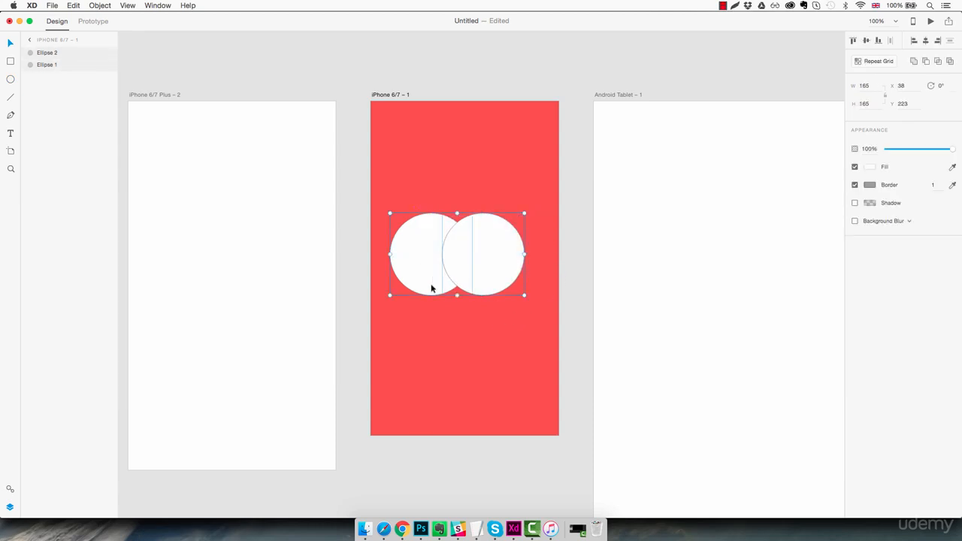
pyautogui.click(913, 61)
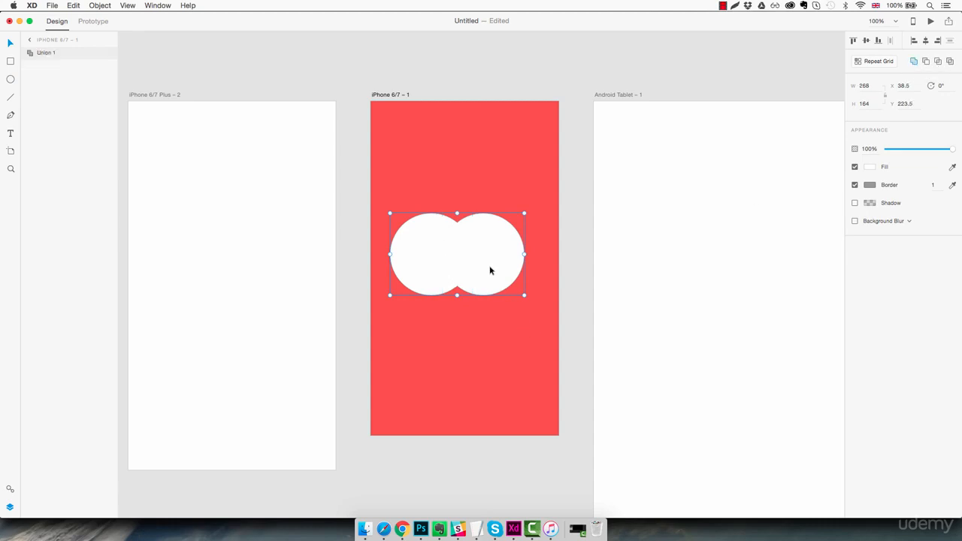
pyautogui.moveTo(490, 266); pyautogui.dragTo(498, 286)
pyautogui.click(493, 335)
pyautogui.click(506, 332)
pyautogui.press('super+z')
pyautogui.press('super+z')
pyautogui.press('super+z')
pyautogui.press('super+z')
# Subtract the front circle from the back one, and ungroup the result into the two separate circles.
pyautogui.click(504, 331)
pyautogui.moveTo(543, 216); pyautogui.dragTo(428, 293)
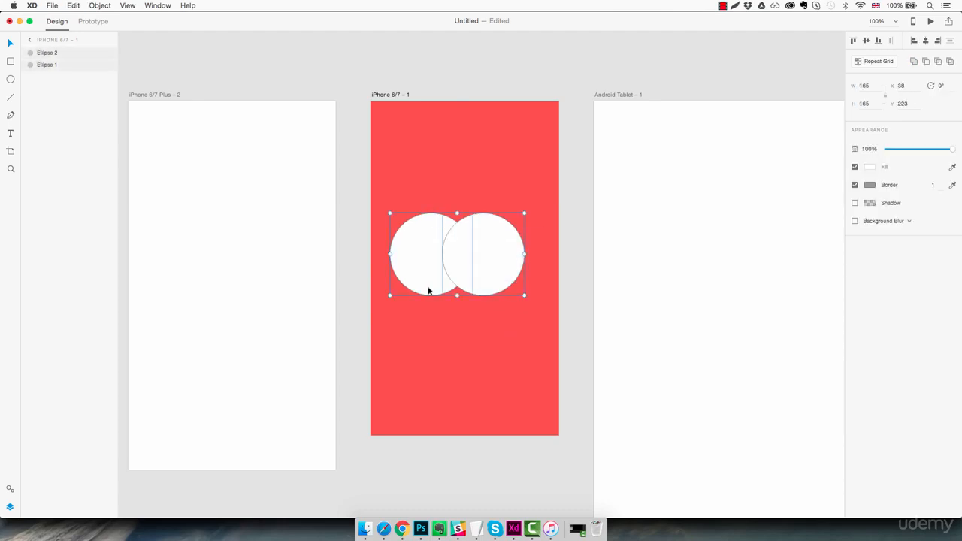
pyautogui.click(927, 61)
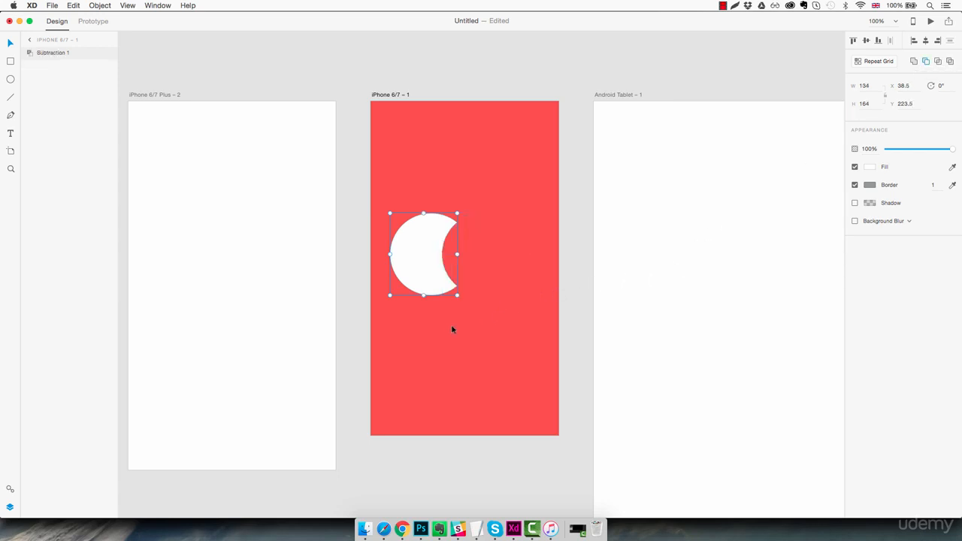
pyautogui.press('super+shift+g')
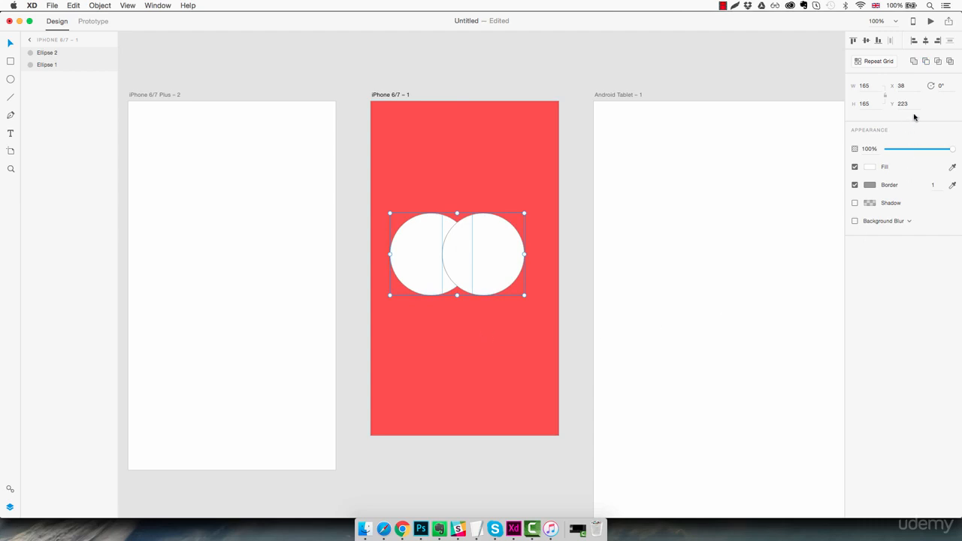
# Intersect the two circles, and move the resulting lens shape to about X 167.5, Y 270.
pyautogui.click(938, 63)
pyautogui.moveTo(469, 286)
pyautogui.mouseDown()
pyautogui.moveTo(464, 273)
pyautogui.moveTo(470, 294)
pyautogui.moveTo(468, 284)
pyautogui.mouseUp()
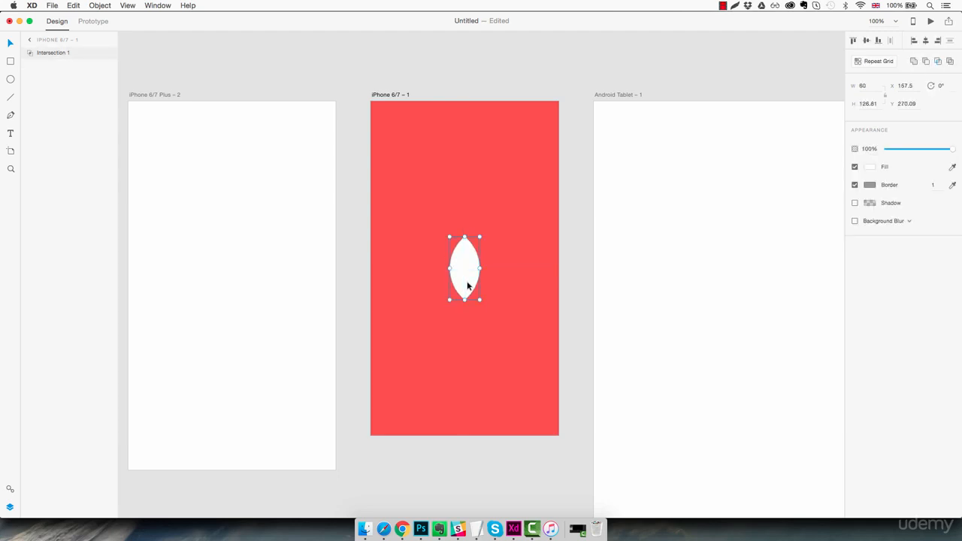
# Undo the intersection and its move, exclude the overlap of the two circles, and move the result to about X 45.5, Y 251.5.
pyautogui.press('super+z')
pyautogui.press('super+z')
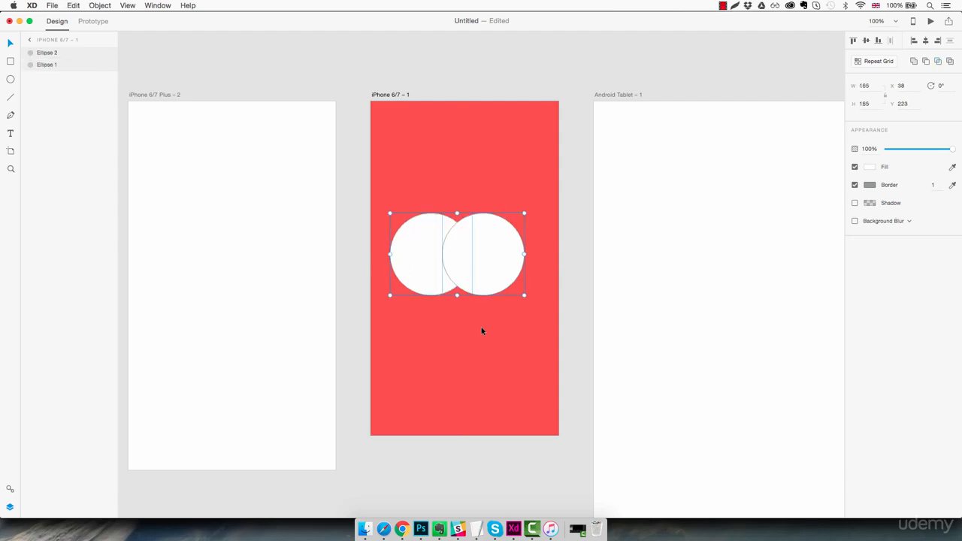
pyautogui.click(950, 61)
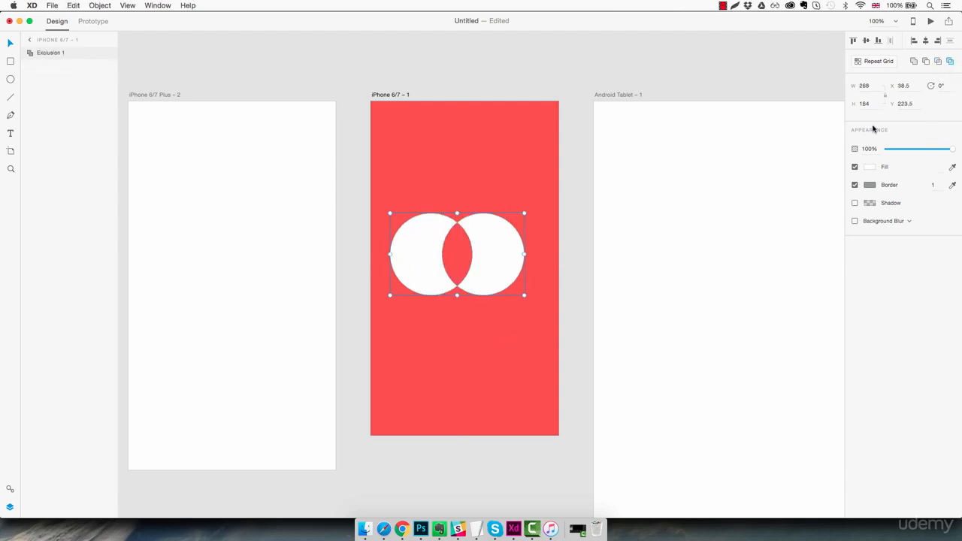
pyautogui.moveTo(456, 266); pyautogui.dragTo(459, 279)
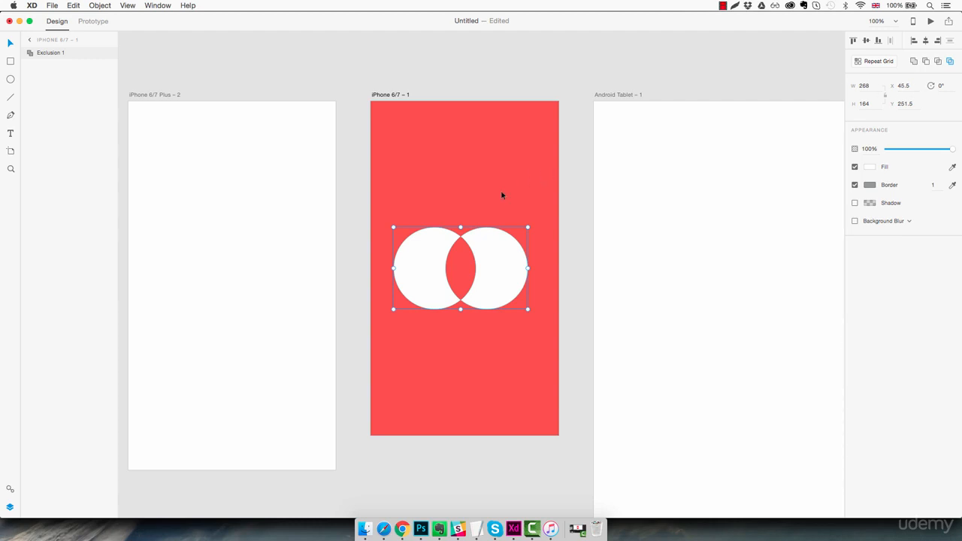
# Delete the excluded shape, and place a rectangle of about 275 × 176 on the red artboard at about X 50, Y 189.
pyautogui.press('Delete')
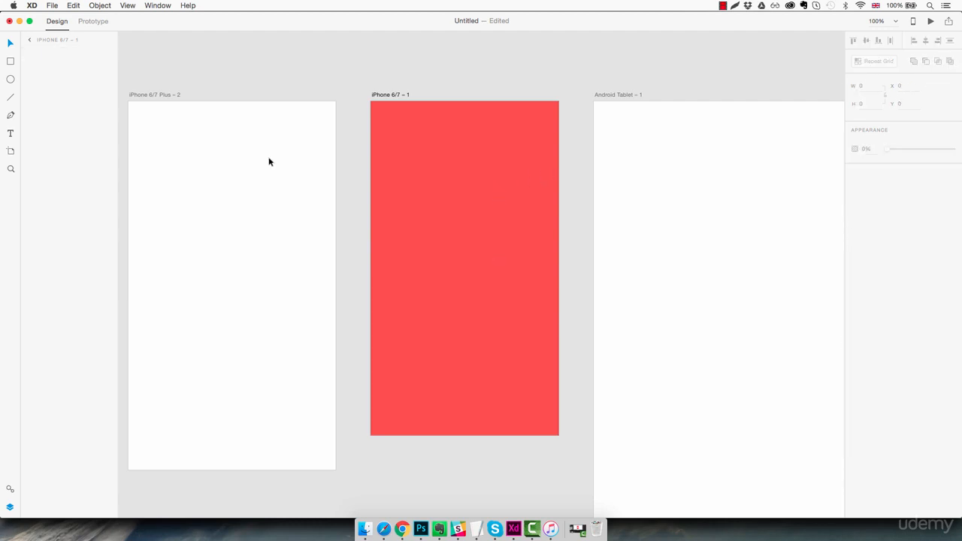
pyautogui.click(10, 61)
pyautogui.moveTo(398, 167)
pyautogui.mouseDown()
pyautogui.moveTo(460, 223)
pyautogui.moveTo(524, 241)
pyautogui.moveTo(521, 254)
pyautogui.moveTo(530, 225)
pyautogui.moveTo(521, 273)
pyautogui.moveTo(543, 263)
pyautogui.moveTo(535, 231)
pyautogui.moveTo(517, 226)
pyautogui.moveTo(536, 256)
pyautogui.mouseUp()
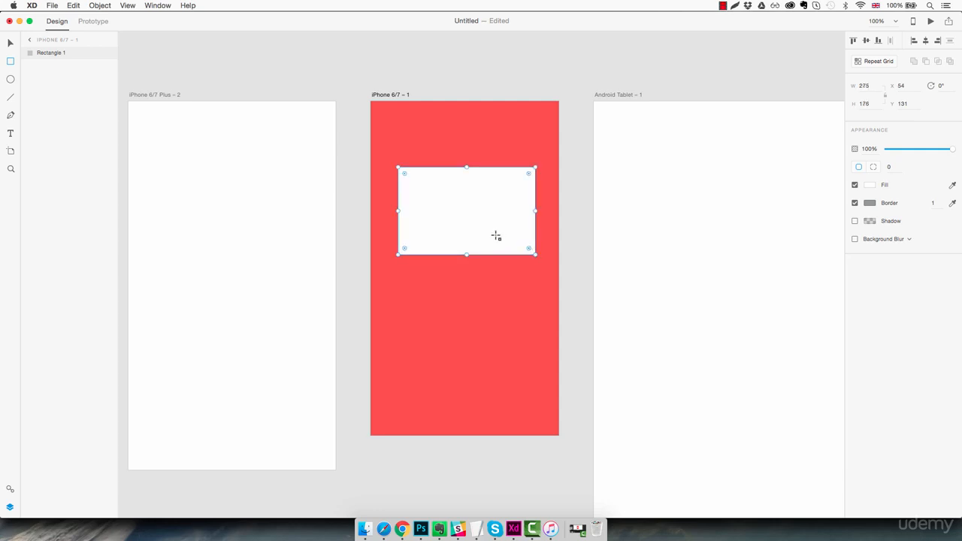
pyautogui.moveTo(489, 225); pyautogui.dragTo(485, 256)
# Set the rectangle's width to 300 and its height to 222.
pyautogui.click(871, 86)
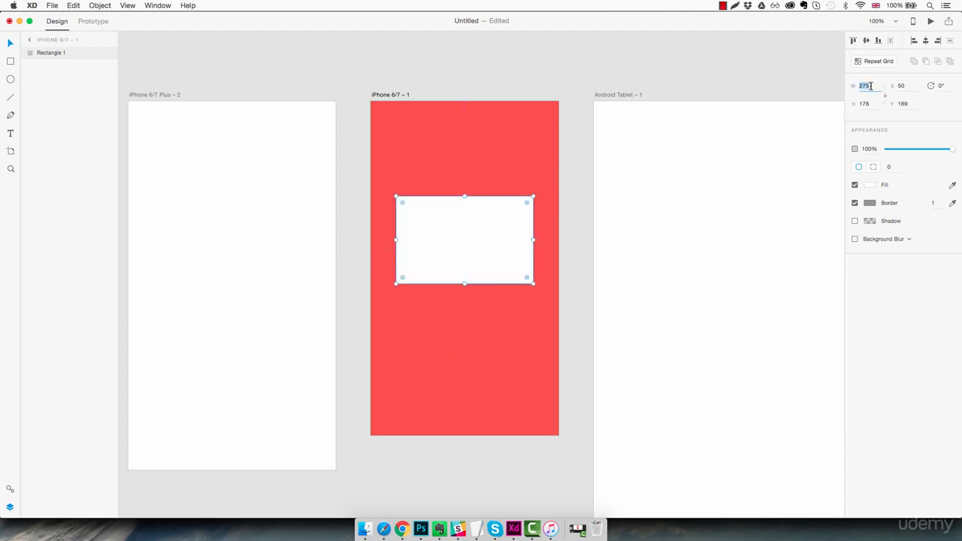
pyautogui.press('Up')
pyautogui.press('Up')
pyautogui.press('Up')
pyautogui.press('Up')
pyautogui.press('Up')
pyautogui.press('Up')
pyautogui.press('Up')
pyautogui.press('Up')
pyautogui.press('Up')
pyautogui.press('Up')
pyautogui.press('Up')
pyautogui.press('Up')
pyautogui.press('Up')
pyautogui.press('Up')
pyautogui.press('Up')
pyautogui.press('Up')
pyautogui.press('Up')
pyautogui.press('Up')
pyautogui.press('Up')
pyautogui.press('Up')
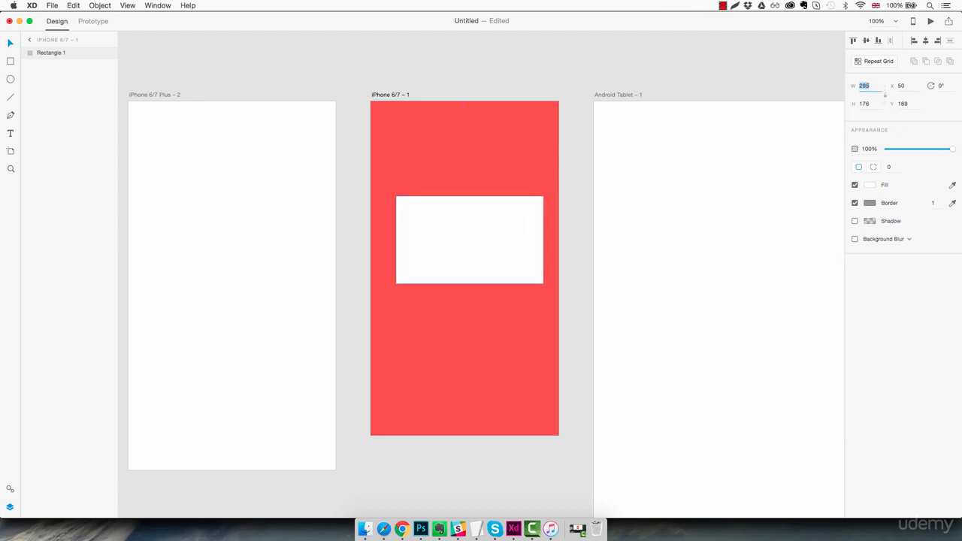
pyautogui.press('Tab')
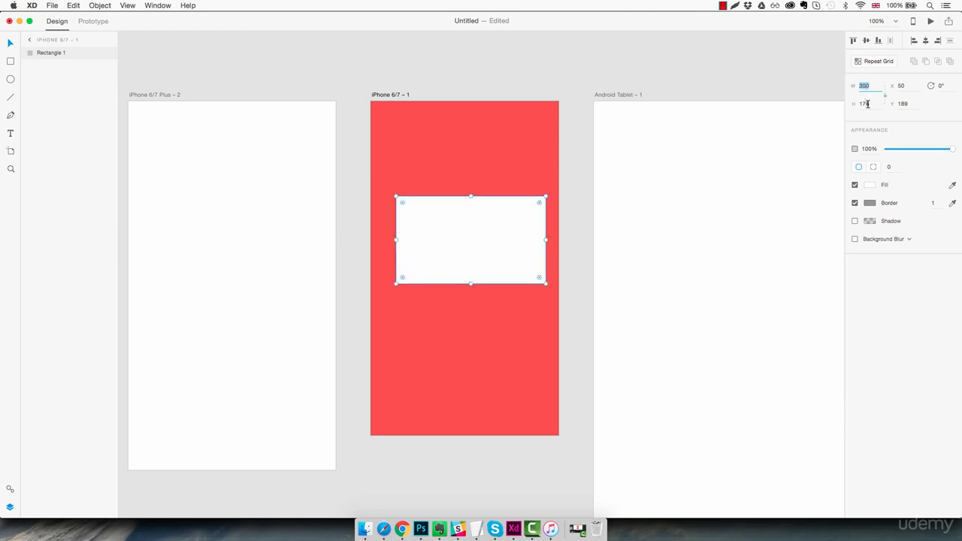
pyautogui.press('Up')
pyautogui.press('Up')
pyautogui.press('Up')
pyautogui.press('Up')
pyautogui.press('Up')
pyautogui.press('Up')
pyautogui.press('Up')
pyautogui.press('Up')
pyautogui.press('Up')
pyautogui.press('Up')
pyautogui.press('Up')
pyautogui.press('Up')
pyautogui.press('Up')
pyautogui.press('Up')
pyautogui.press('Up')
pyautogui.press('Up')
pyautogui.press('Up')
pyautogui.press('Up')
pyautogui.press('Up')
pyautogui.press('Up')
pyautogui.press('Up')
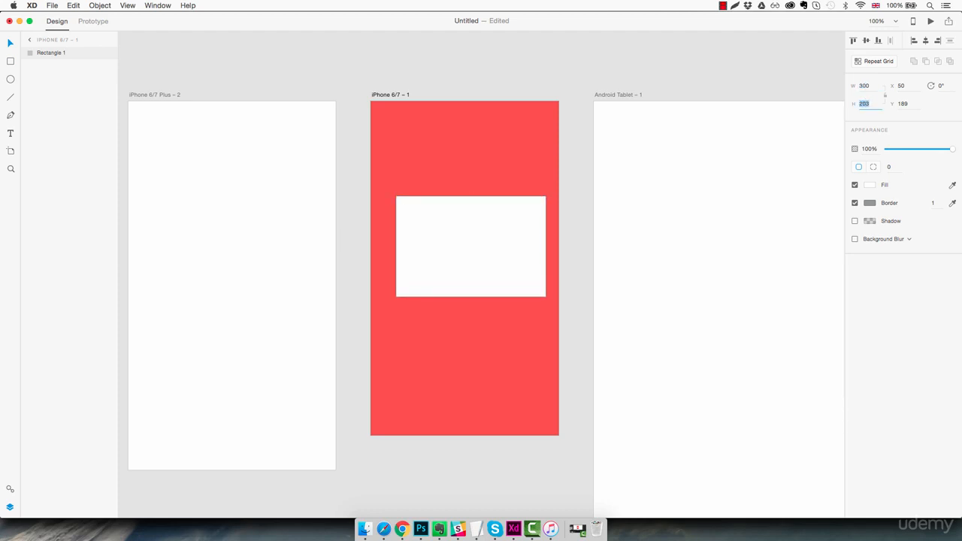
pyautogui.click(504, 170)
# Lock the rectangle's aspect ratio and reduce its width to 230 so the height scales along.
pyautogui.click(497, 229)
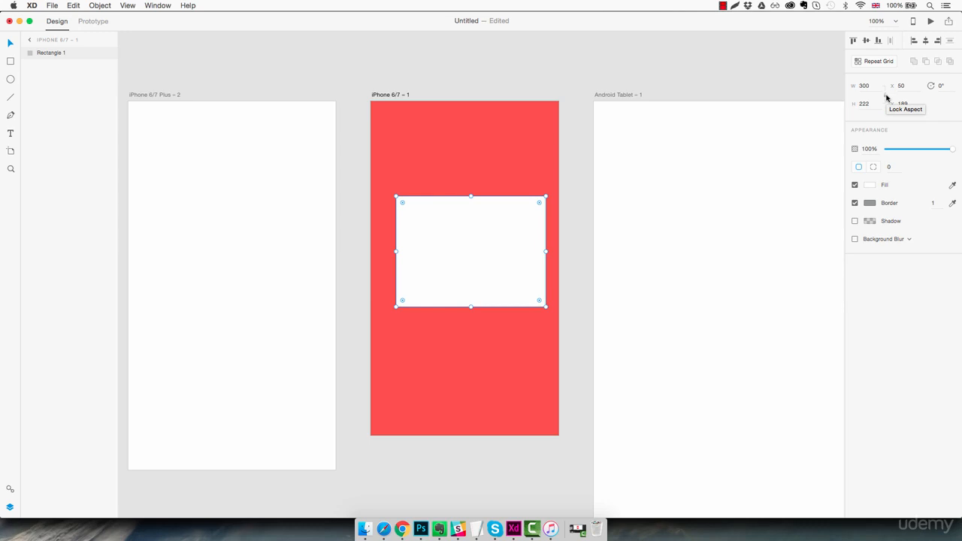
pyautogui.click(876, 86)
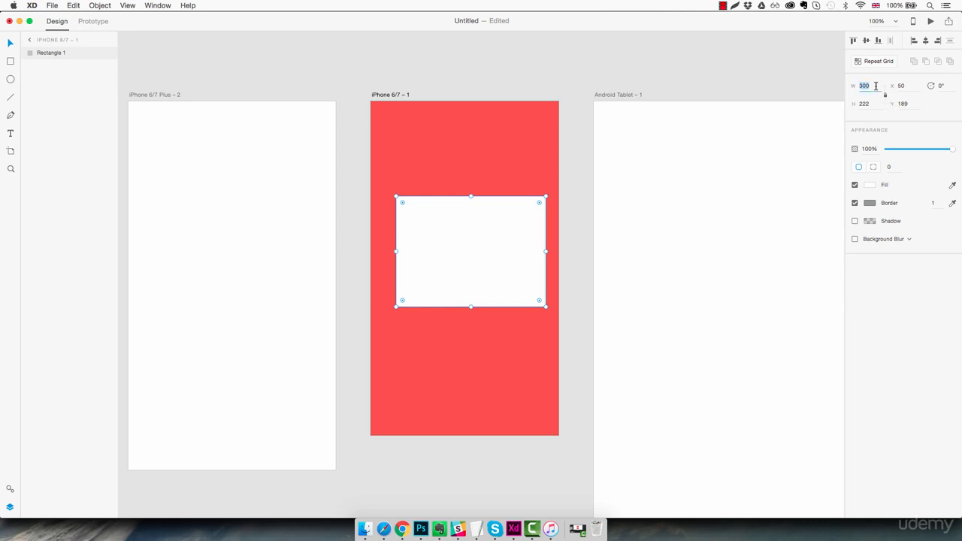
pyautogui.press('Down')
pyautogui.press('Down')
pyautogui.press('Down')
pyautogui.press('Down')
pyautogui.press('Down')
pyautogui.press('Down')
pyautogui.press('Down')
pyautogui.press('Down')
pyautogui.press('Down')
pyautogui.press('Down')
pyautogui.press('Down')
pyautogui.press('Down')
pyautogui.press('Down')
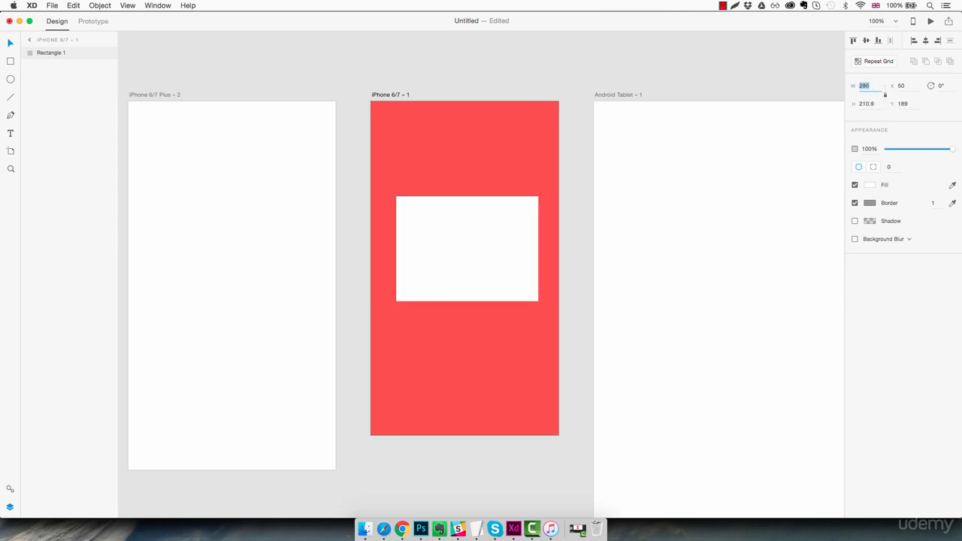
pyautogui.press('Down')
pyautogui.press('Down')
pyautogui.press('Down')
pyautogui.press('Down')
pyautogui.press('Down')
pyautogui.press('Down')
pyautogui.press('Down')
pyautogui.press('Down')
pyautogui.press('Down')
pyautogui.press('Down')
pyautogui.press('Down')
pyautogui.press('Down')
pyautogui.press('Down')
pyautogui.press('Down')
pyautogui.press('Down')
pyautogui.press('Down')
pyautogui.press('Down')
pyautogui.press('Down')
pyautogui.press('Down')
pyautogui.press('Down')
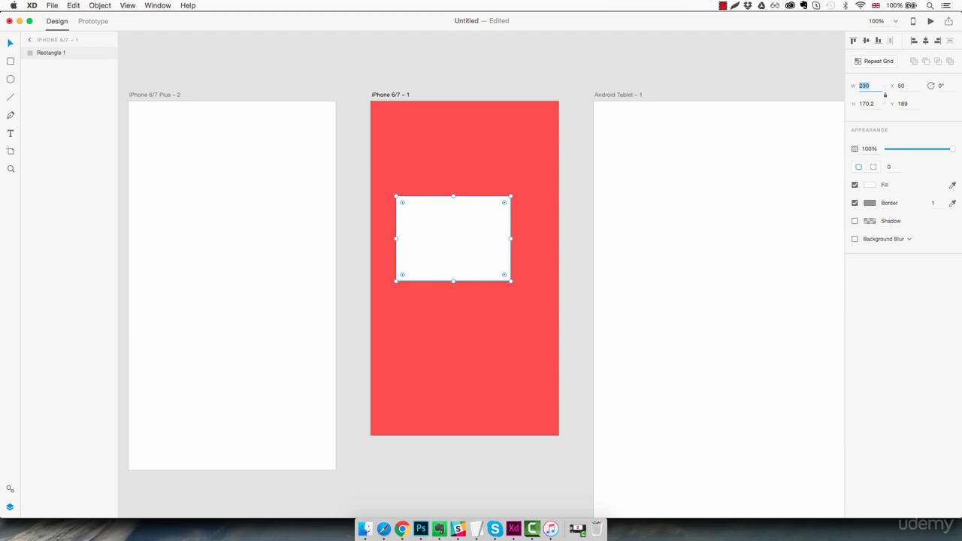
# Increase the rectangle's width to 266 with the aspect ratio locked.
pyautogui.press('Up')
pyautogui.press('Up')
pyautogui.press('Up')
pyautogui.press('Up')
pyautogui.press('Up')
pyautogui.press('Up')
pyautogui.press('Up')
pyautogui.press('Up')
pyautogui.press('Up')
pyautogui.press('Up')
pyautogui.press('Up')
pyautogui.press('Up')
pyautogui.press('Up')
pyautogui.press('Up')
pyautogui.press('Up')
pyautogui.press('Up')
pyautogui.press('Up')
pyautogui.press('Up')
pyautogui.press('Up')
pyautogui.press('Up')
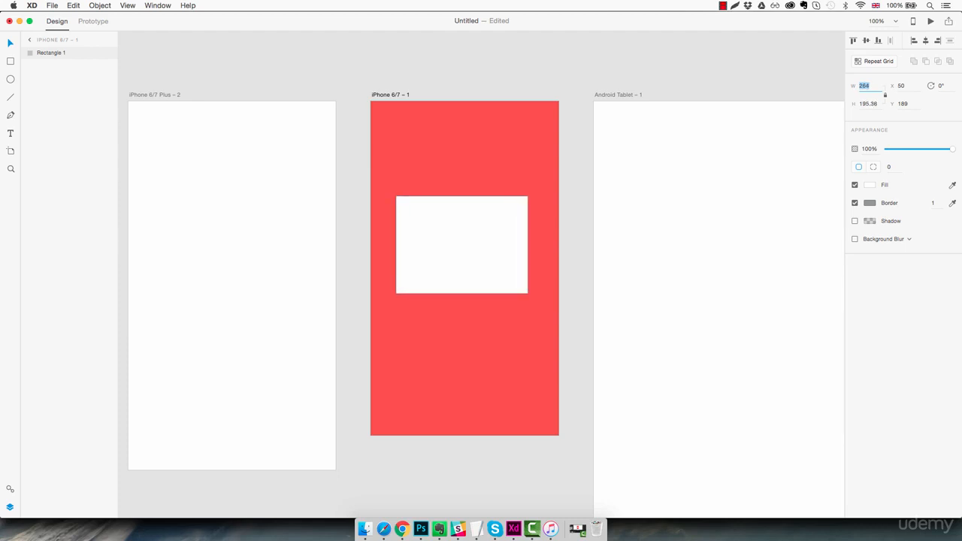
pyautogui.press('Up')
pyautogui.press('Up')
pyautogui.press('Up')
pyautogui.press('Up')
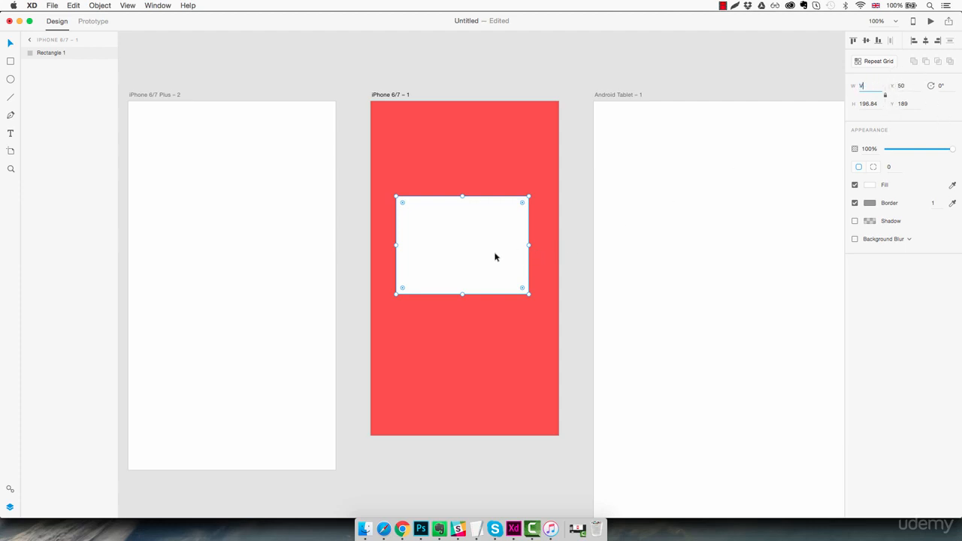
# Move the rectangle to the artboard's top-left corner at X 0, Y 0, and back toward the middle at about X 55, Y 217.
pyautogui.moveTo(497, 258); pyautogui.dragTo(470, 163)
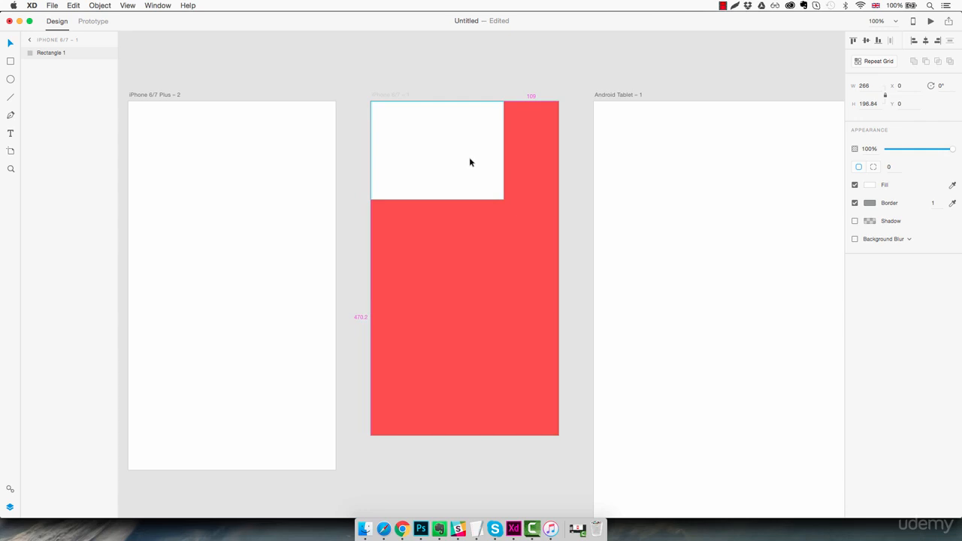
pyautogui.moveTo(470, 163); pyautogui.dragTo(499, 271)
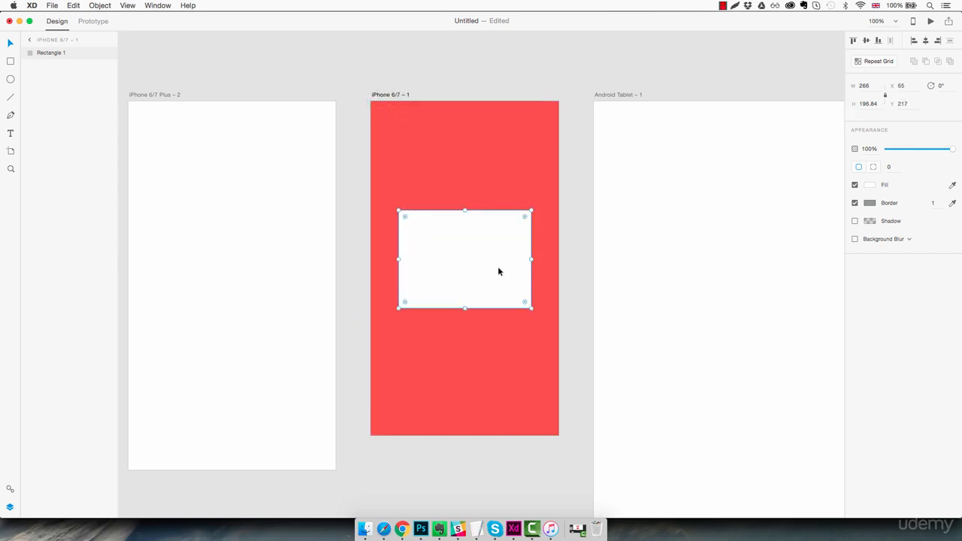
# Try rotating the rectangle gradually to about 108°, and undo the rotation.
pyautogui.click(947, 85)
pyautogui.press('Up')
pyautogui.press('Up')
pyautogui.press('Up')
pyautogui.press('Up')
pyautogui.press('Up')
pyautogui.press('Up')
pyautogui.press('Up')
pyautogui.press('Up')
pyautogui.press('Up')
pyautogui.press('Up')
pyautogui.press('Up')
pyautogui.press('Up')
pyautogui.press('Up')
pyautogui.press('Up')
pyautogui.press('Up')
pyautogui.press('Up')
pyautogui.press('Up')
pyautogui.press('Up')
pyautogui.press('Up')
pyautogui.press('Up')
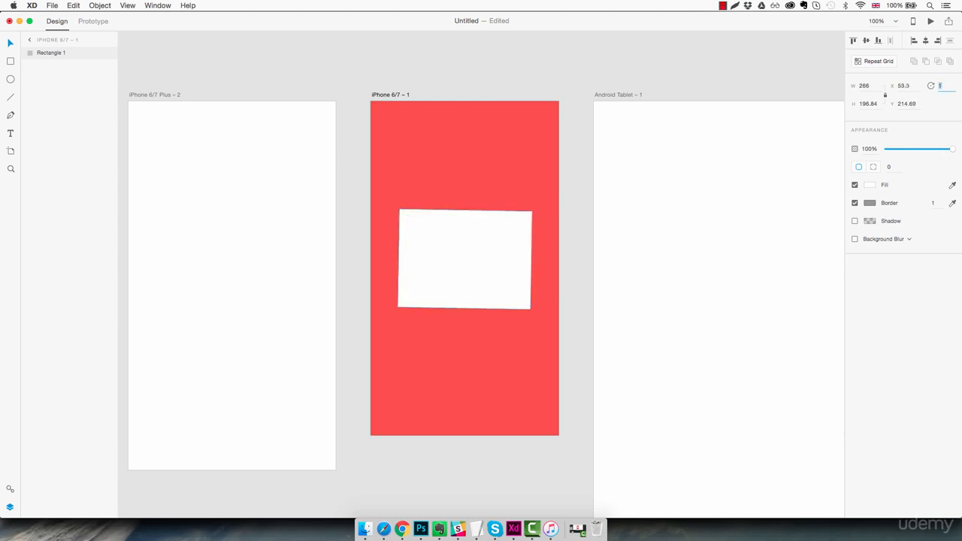
pyautogui.press('Up')
pyautogui.press('Up')
pyautogui.press('Up')
pyautogui.press('Up')
pyautogui.press('Up')
pyautogui.press('Up')
pyautogui.press('Up')
pyautogui.press('Up')
pyautogui.press('Up')
pyautogui.press('Up')
pyautogui.press('Up')
pyautogui.press('Up')
pyautogui.press('Up')
pyautogui.press('Up')
pyautogui.press('Up')
pyautogui.press('Up')
pyautogui.press('Up')
pyautogui.press('Up')
pyautogui.press('Up')
pyautogui.press('Up')
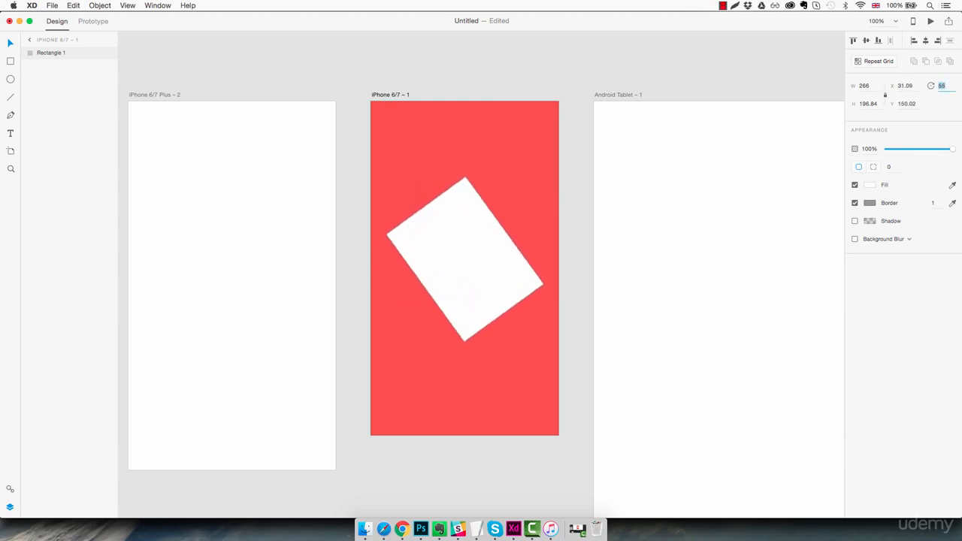
pyautogui.press('Up')
pyautogui.press('Up')
pyautogui.press('Up')
pyautogui.press('Up')
pyautogui.press('Up')
pyautogui.press('Up')
pyautogui.press('Up')
pyautogui.press('Up')
pyautogui.press('Up')
pyautogui.press('Up')
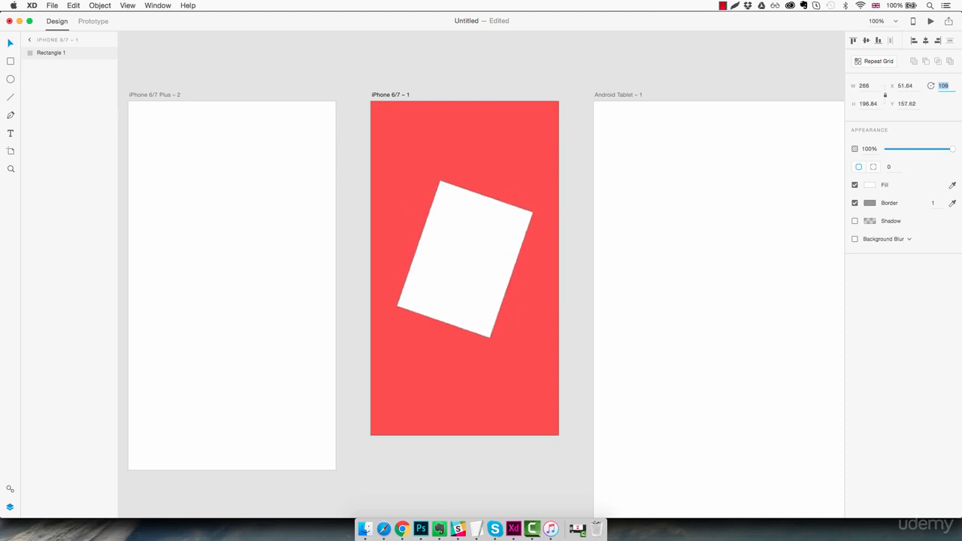
pyautogui.press('super+z')
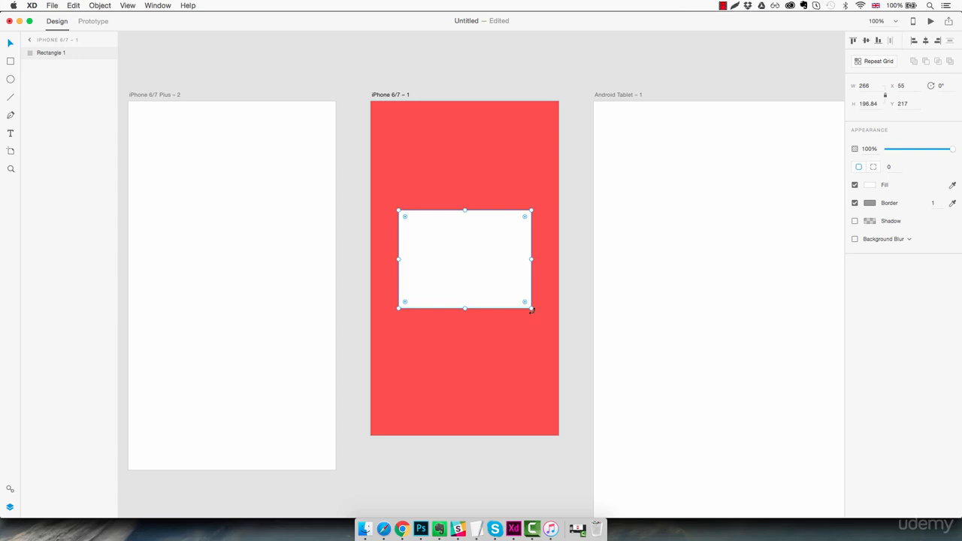
# Adjust the rectangle's opacity, leaving it at 100%, and round all four corners with a radius of 20.
pyautogui.moveTo(532, 310)
pyautogui.mouseDown()
pyautogui.moveTo(496, 331)
pyautogui.moveTo(419, 337)
pyautogui.moveTo(504, 327)
pyautogui.moveTo(528, 301)
pyautogui.moveTo(533, 310)
pyautogui.mouseUp()
pyautogui.moveTo(953, 152)
pyautogui.mouseDown()
pyautogui.moveTo(890, 148)
pyautogui.moveTo(959, 153)
pyautogui.mouseUp()
pyautogui.click(894, 167)
pyautogui.write('20')
pyautogui.press('Return')
# Switch the rectangle to individual corner radii and set its top-left and bottom-right corners to 0.
pyautogui.click(875, 167)
pyautogui.click(892, 167)
pyautogui.write('0')
pyautogui.press('Return')
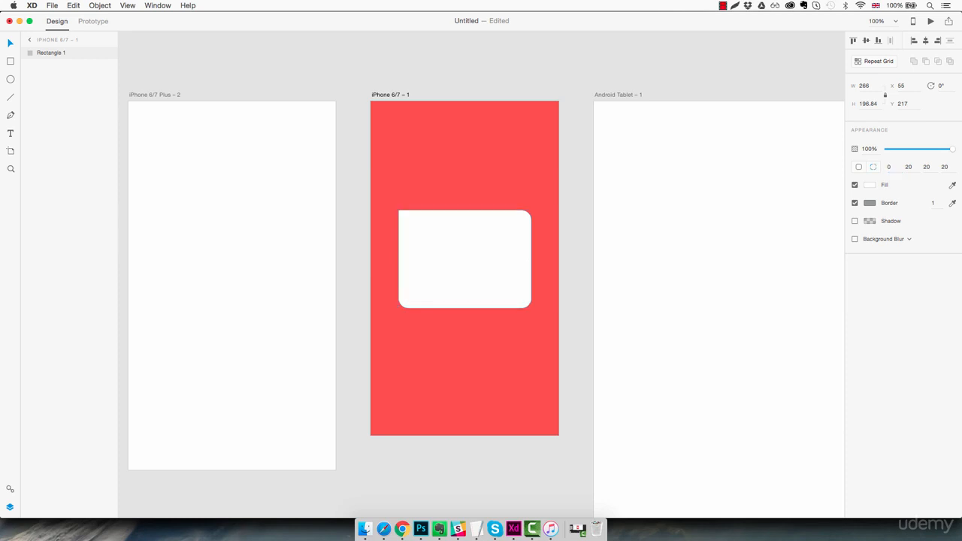
pyautogui.click(927, 167)
pyautogui.write('0')
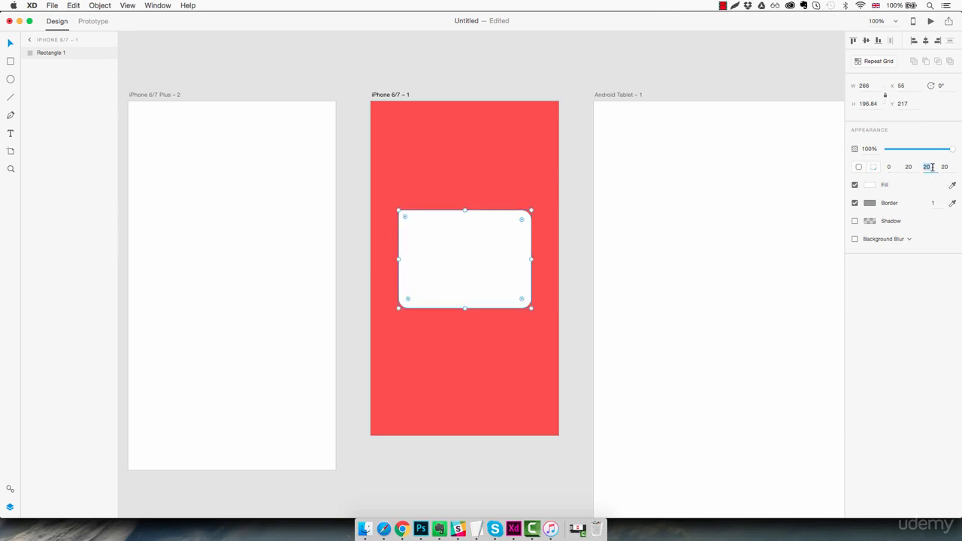
pyautogui.press('Return')
pyautogui.click(550, 279)
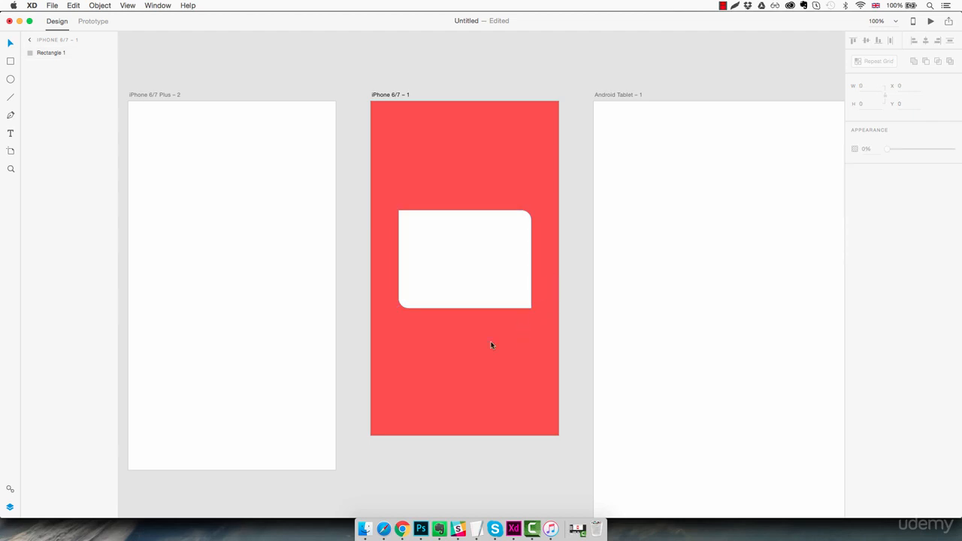
# Change the rectangle's fill to purple #945DB1 and try its alpha, leaving it at 100%.
pyautogui.click(487, 291)
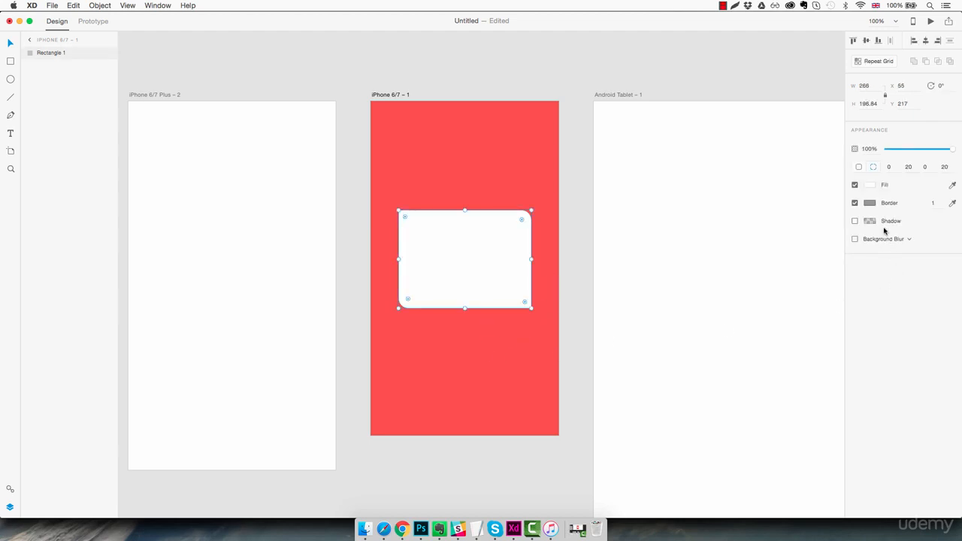
pyautogui.click(873, 186)
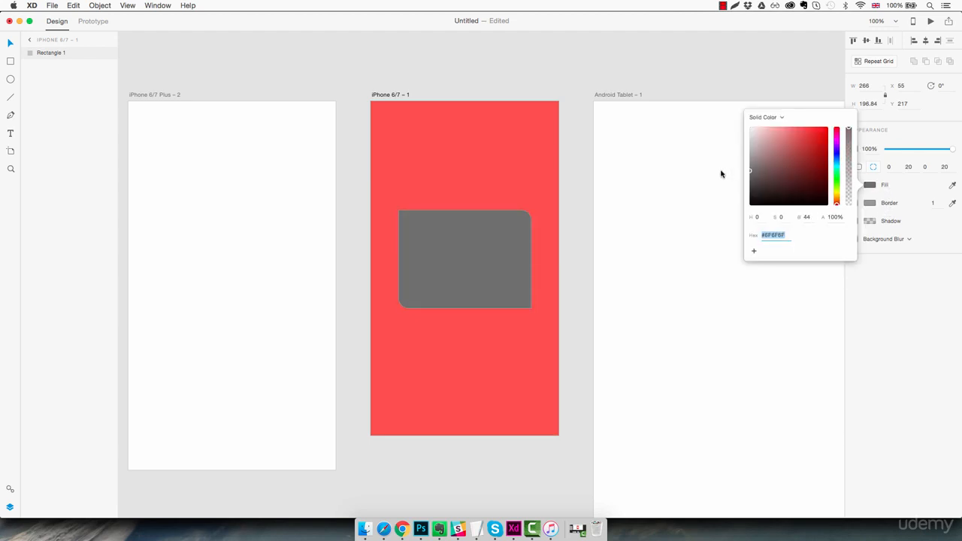
pyautogui.moveTo(782, 187)
pyautogui.mouseDown()
pyautogui.moveTo(832, 156)
pyautogui.moveTo(820, 135)
pyautogui.moveTo(793, 176)
pyautogui.mouseUp()
pyautogui.moveTo(838, 205); pyautogui.dragTo(786, 150)
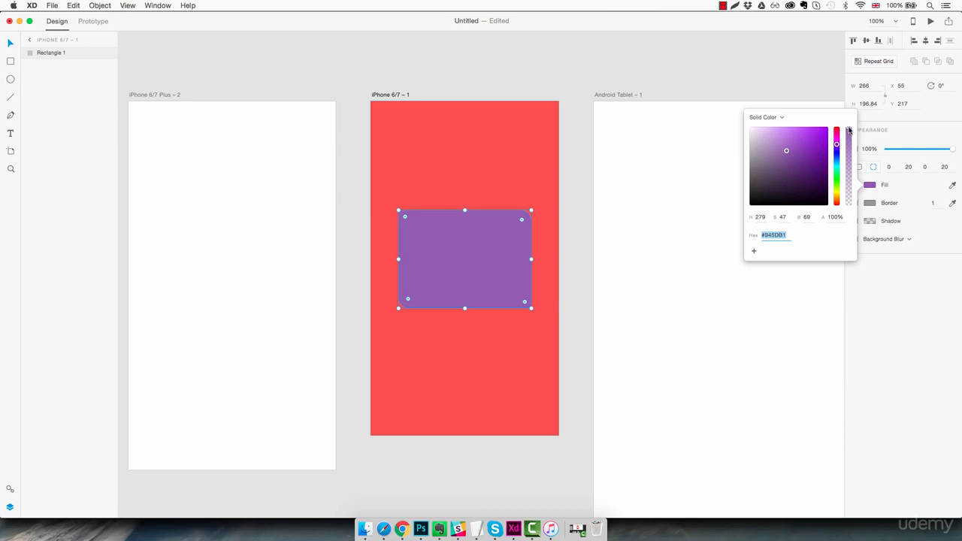
pyautogui.moveTo(849, 130)
pyautogui.mouseDown()
pyautogui.moveTo(849, 180)
pyautogui.moveTo(849, 126)
pyautogui.mouseUp()
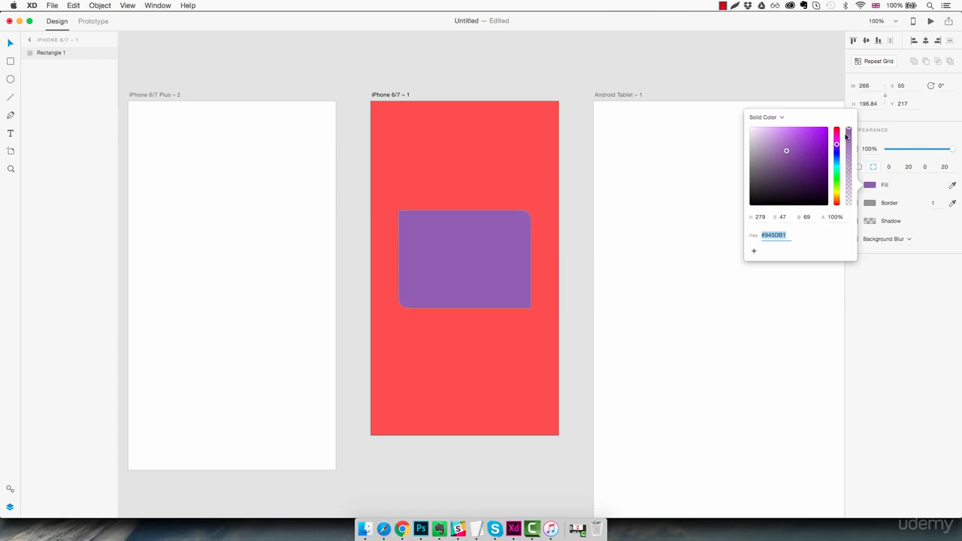
# Save two fill colours as swatches: light purple #CF74FF and dark purple #3C3141.
pyautogui.moveTo(787, 154); pyautogui.dragTo(792, 127)
pyautogui.click(755, 253)
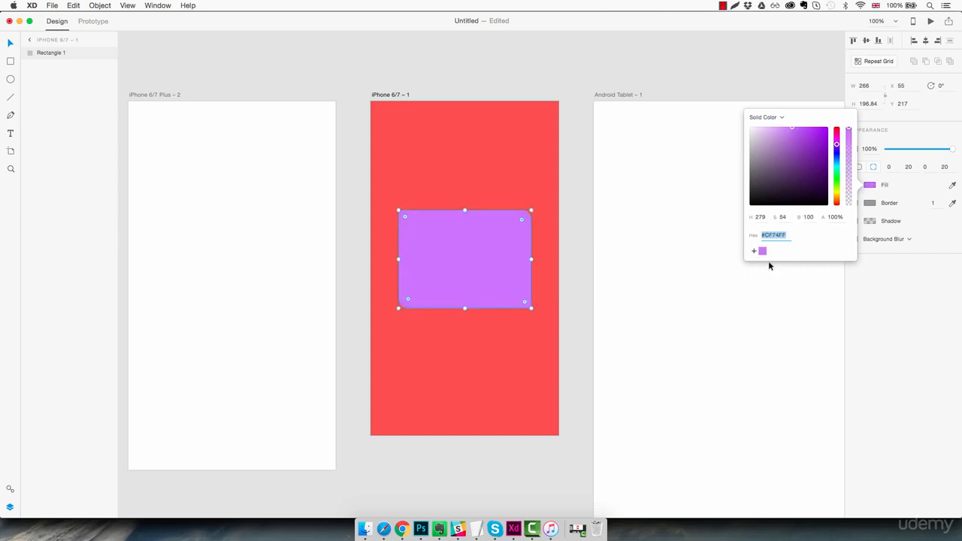
pyautogui.moveTo(825, 175)
pyautogui.mouseDown()
pyautogui.moveTo(819, 160)
pyautogui.moveTo(769, 185)
pyautogui.mouseUp()
pyautogui.click(756, 252)
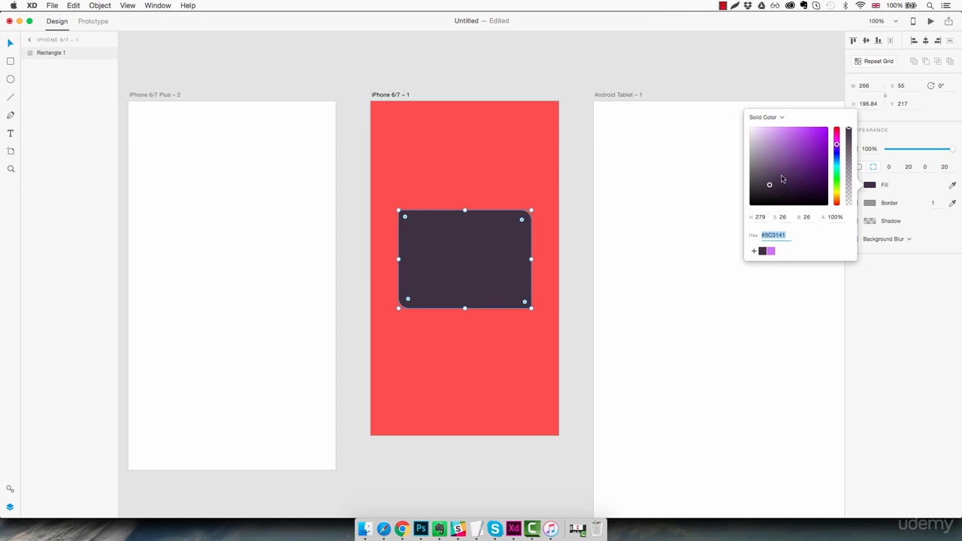
# Set the rectangle's fill to purple #7B4796 and change the fill type to Gradient.
pyautogui.moveTo(783, 180); pyautogui.dragTo(791, 160)
pyautogui.click(765, 117)
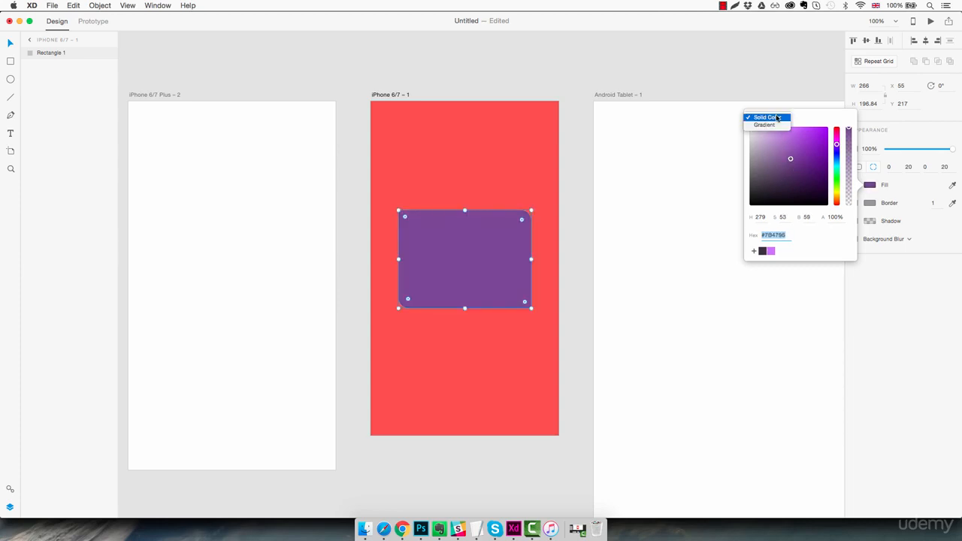
pyautogui.click(764, 125)
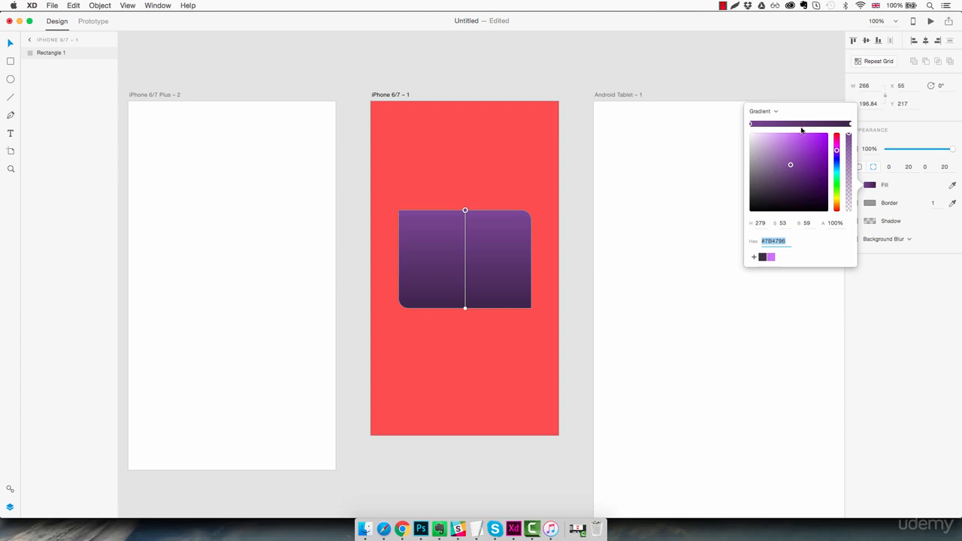
# Recolour the gradient's end stop light green (H 115, S 47, B 100) and its start stop light purple (H 280, S 48, B 100).
pyautogui.click(851, 125)
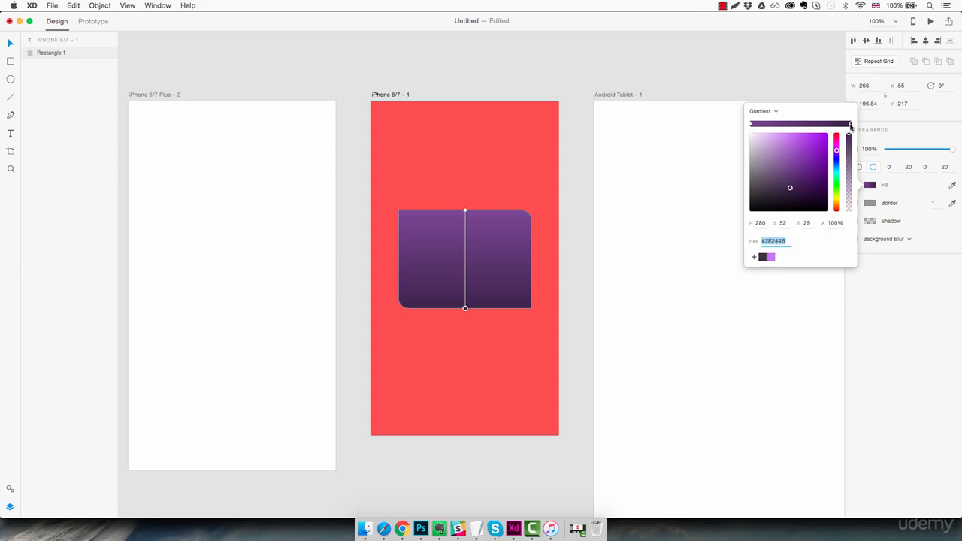
pyautogui.click(808, 150)
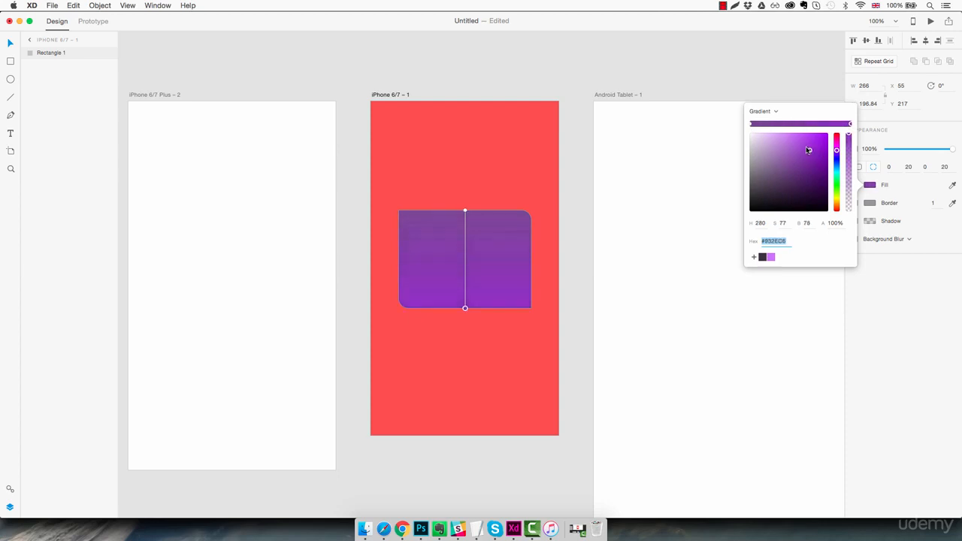
pyautogui.moveTo(808, 150); pyautogui.dragTo(787, 133)
pyautogui.click(839, 188)
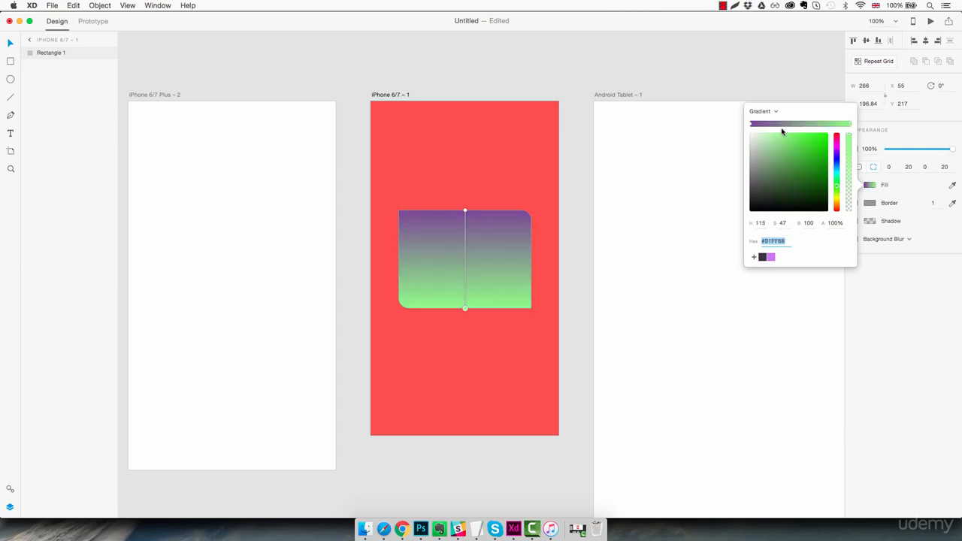
pyautogui.click(752, 124)
pyautogui.moveTo(784, 147)
pyautogui.mouseDown()
pyautogui.moveTo(776, 132)
pyautogui.moveTo(788, 132)
pyautogui.mouseUp()
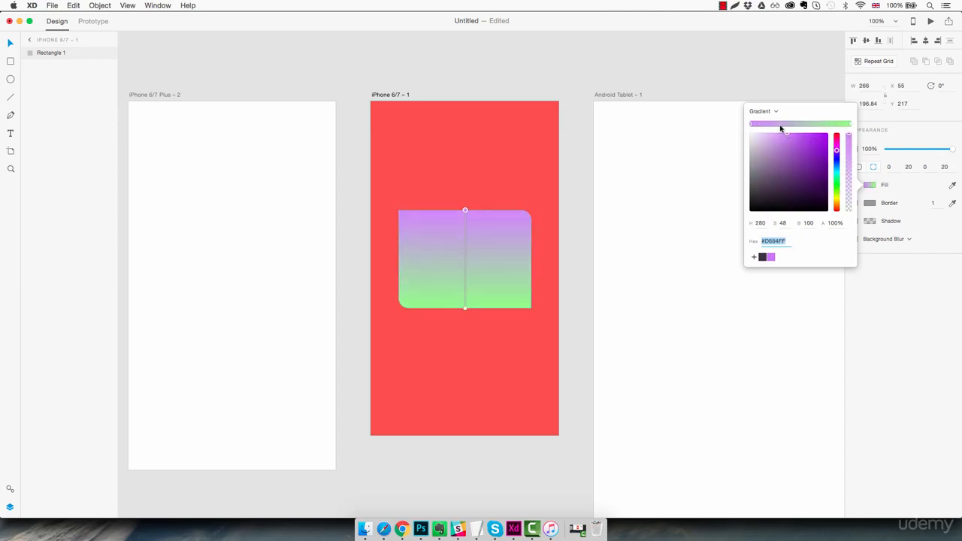
# Return the fill to Solid Color and sample the blue of the active selection tool's arrow for it.
pyautogui.click(767, 111)
pyautogui.click(762, 104)
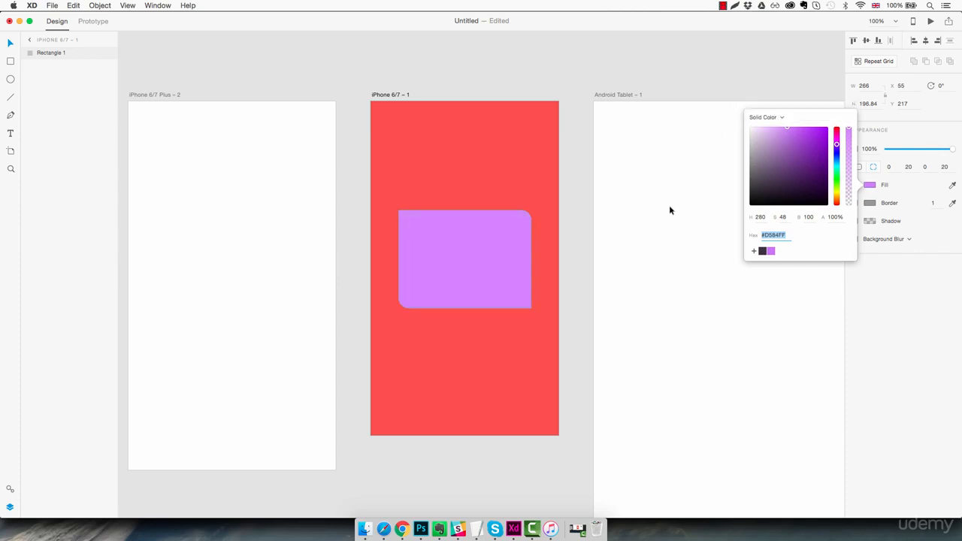
pyautogui.click(953, 185)
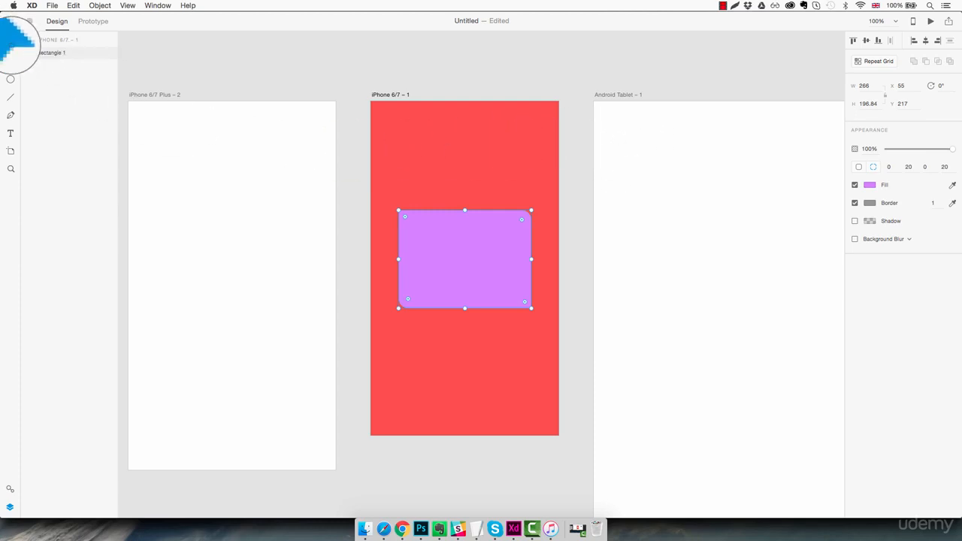
pyautogui.click(10, 43)
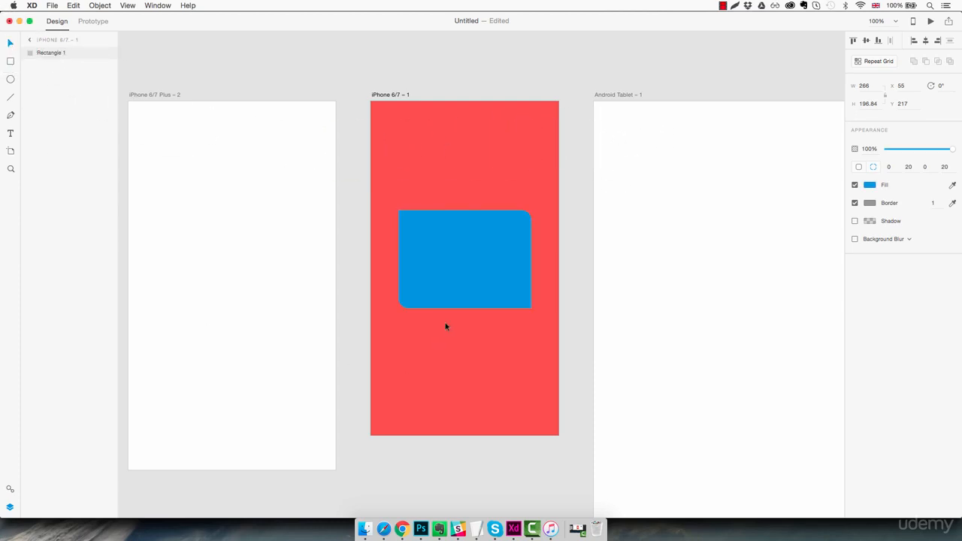
# Set the rectangle's border colour to near-black #050505.
pyautogui.click(471, 270)
pyautogui.click(870, 203)
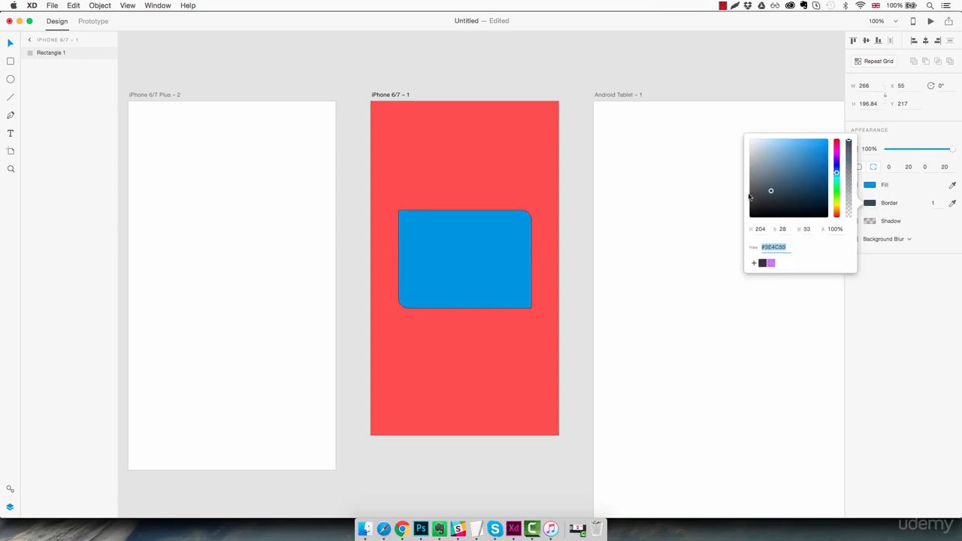
pyautogui.moveTo(749, 197); pyautogui.dragTo(684, 219)
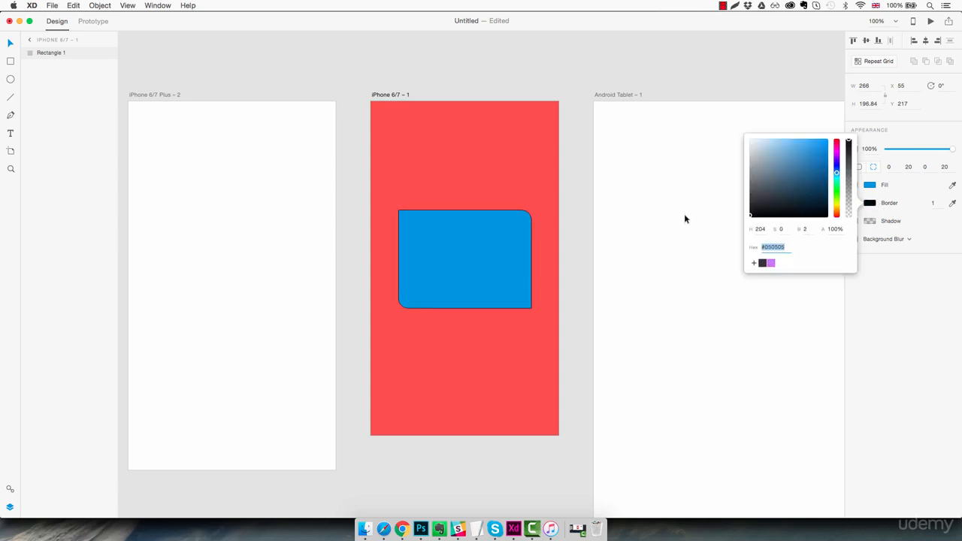
pyautogui.click(900, 214)
# Increase the rectangle's border width to 27, and switch the border off and back on.
pyautogui.click(934, 204)
pyautogui.press('Up')
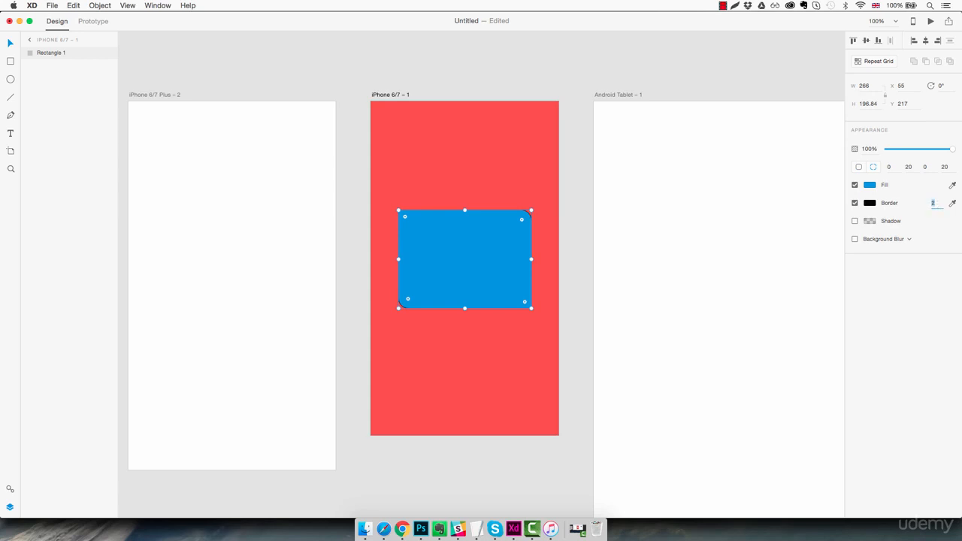
pyautogui.press('Up')
pyautogui.press('Up')
pyautogui.press('Up')
pyautogui.press('Up')
pyautogui.press('Up')
pyautogui.press('Up')
pyautogui.press('Up')
pyautogui.press('Up')
pyautogui.press('Up')
pyautogui.press('Up')
pyautogui.press('Up')
pyautogui.press('Up')
pyautogui.press('Up')
pyautogui.press('Up')
pyautogui.press('Up')
pyautogui.press('Up')
pyautogui.press('Up')
pyautogui.press('Up')
pyautogui.press('Up')
pyautogui.press('Up')
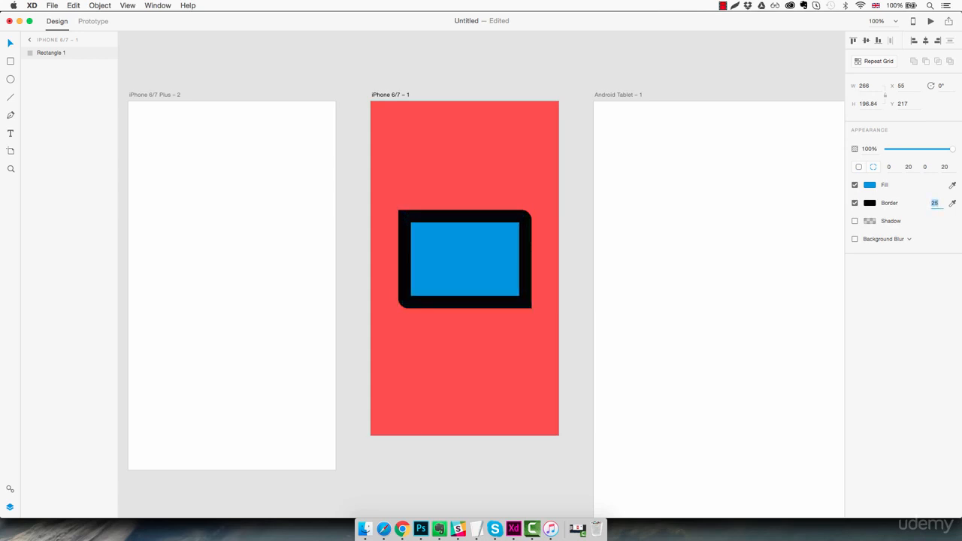
pyautogui.press('Up')
pyautogui.press('Up')
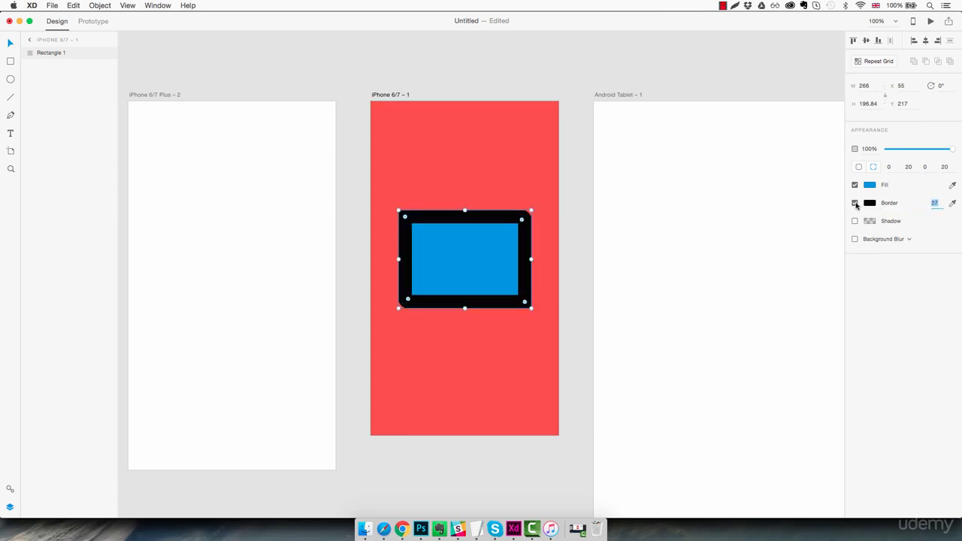
pyautogui.click(855, 203)
pyautogui.click(855, 203)
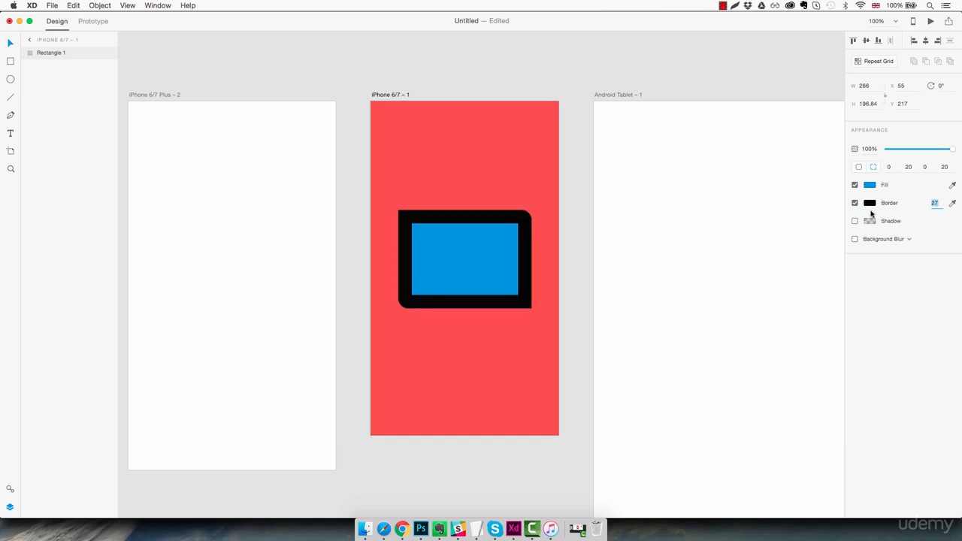
# Sample the artboard's red for the border colour, and replace it with the dark grey of the preview icon.
pyautogui.click(952, 203)
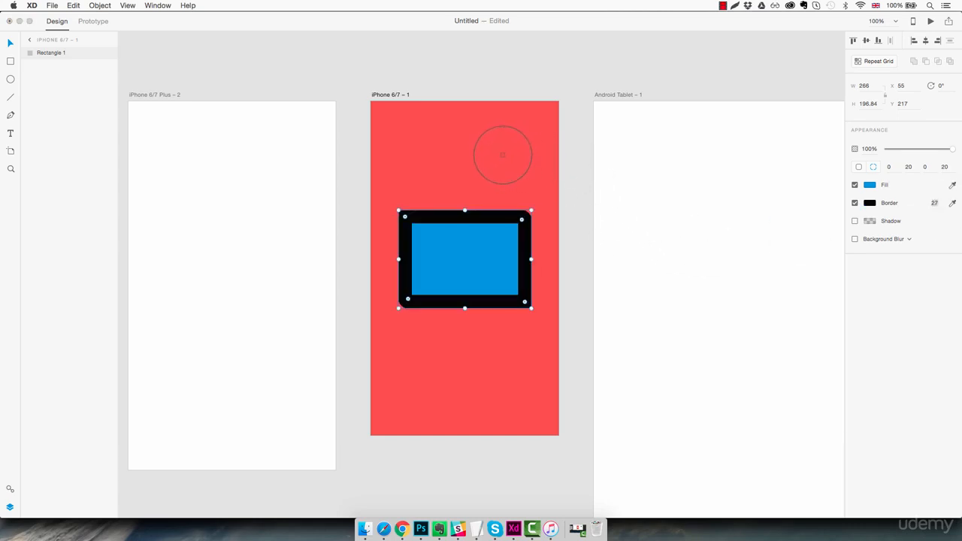
pyautogui.click(490, 149)
pyautogui.click(952, 203)
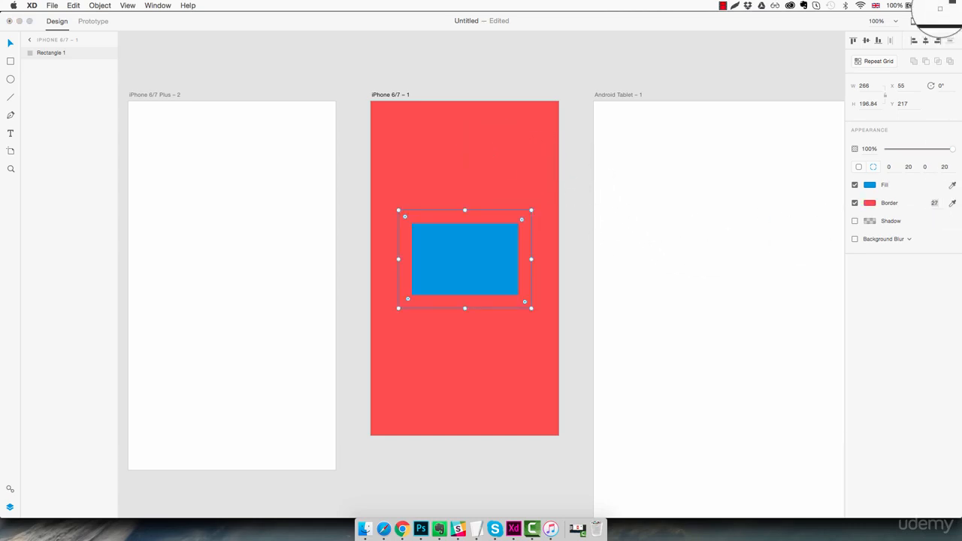
pyautogui.click(931, 22)
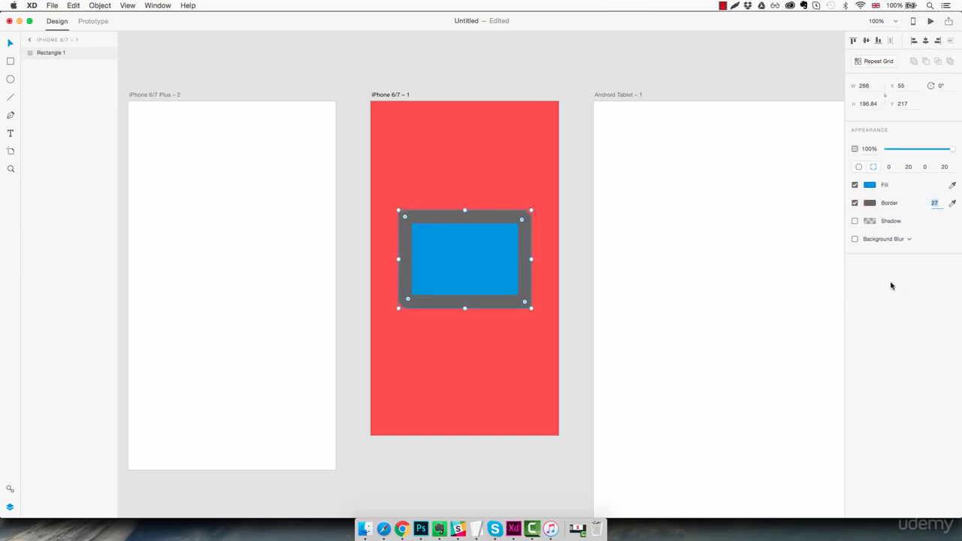
# Enable the rectangle's shadow and increase its X offset to 17.
pyautogui.click(855, 222)
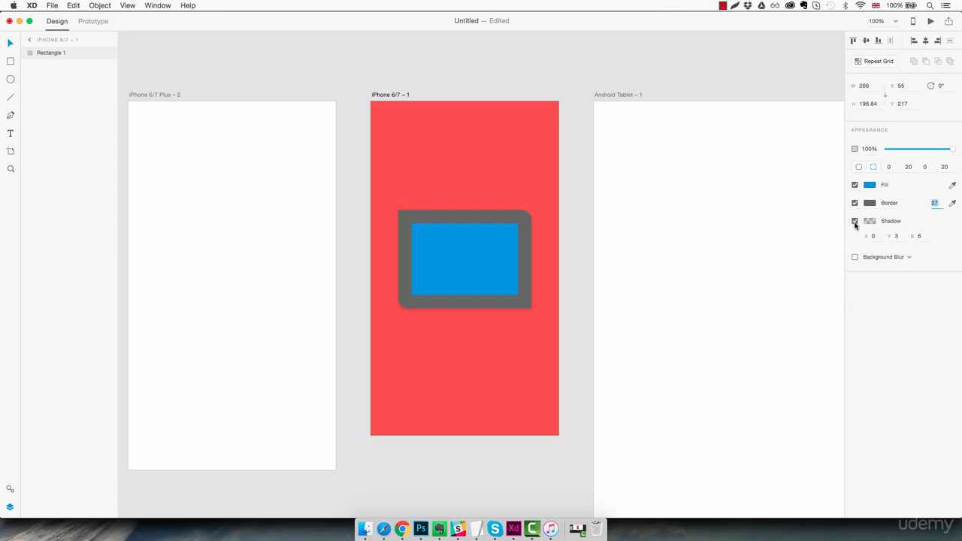
pyautogui.click(875, 236)
pyautogui.press('Up')
pyautogui.press('Up')
pyautogui.press('Up')
pyautogui.press('Up')
pyautogui.press('Up')
pyautogui.press('Up')
pyautogui.press('Up')
pyautogui.press('Up')
pyautogui.press('Up')
pyautogui.press('Up')
pyautogui.press('Up')
pyautogui.press('Up')
pyautogui.press('Up')
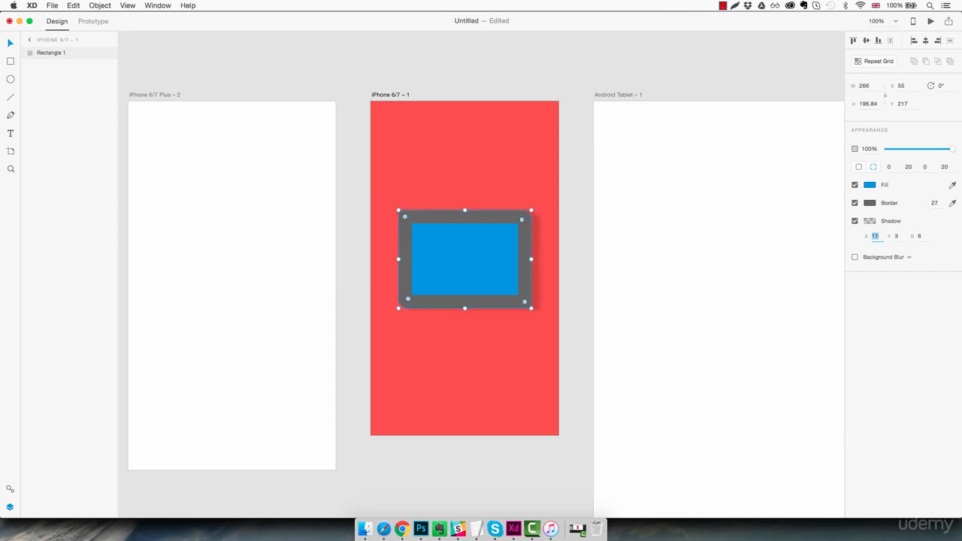
# Decrease the shadow's X offset to -7 so it falls on the rectangle's opposite side.
pyautogui.press('Down')
pyautogui.press('Down')
pyautogui.press('Down')
pyautogui.press('Down')
pyautogui.press('Down')
pyautogui.press('Down')
pyautogui.press('Down')
pyautogui.press('Down')
pyautogui.press('Down')
pyautogui.press('Down')
pyautogui.press('Down')
pyautogui.press('Down')
pyautogui.press('Down')
pyautogui.press('Down')
pyautogui.press('Down')
pyautogui.press('Down')
pyautogui.press('Down')
pyautogui.press('Down')
pyautogui.press('Down')
pyautogui.press('Down')
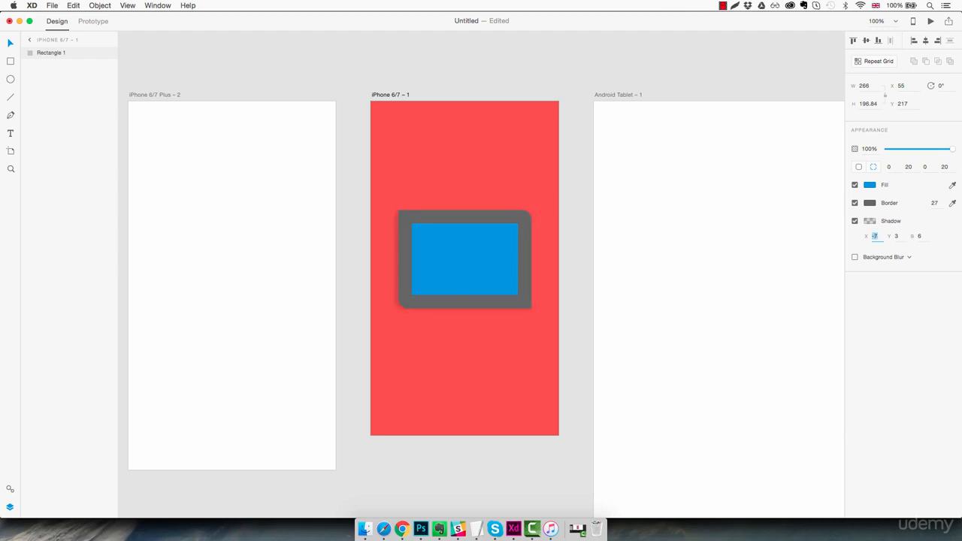
# Decrease the rectangle's shadow X offset to -24.
pyautogui.press('Down')
pyautogui.press('Down')
pyautogui.press('Down')
pyautogui.press('Down')
pyautogui.press('Down')
pyautogui.press('Down')
pyautogui.press('Down')
pyautogui.press('Down')
pyautogui.press('Down')
pyautogui.press('Down')
pyautogui.press('Down')
pyautogui.press('Down')
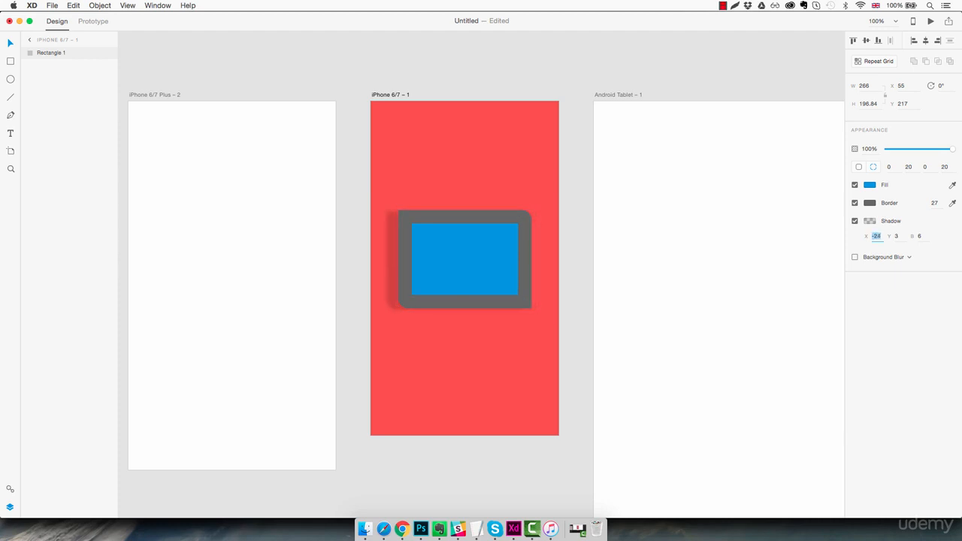
# Raise the shadow's X offset to 0 so it has no horizontal shift.
pyautogui.press('Up')
pyautogui.press('Up')
pyautogui.press('Up')
pyautogui.press('Up')
pyautogui.press('Up')
pyautogui.press('Up')
pyautogui.press('Up')
pyautogui.press('Up')
pyautogui.press('Up')
pyautogui.press('Up')
pyautogui.press('Up')
pyautogui.press('Up')
pyautogui.press('Up')
pyautogui.press('Up')
pyautogui.press('Up')
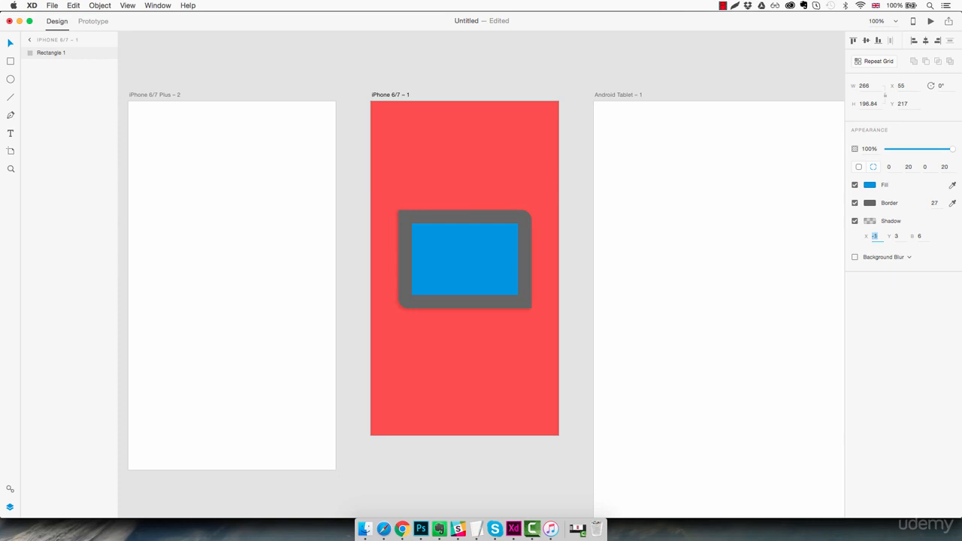
pyautogui.press('Up')
pyautogui.press('Up')
pyautogui.press('Up')
# Increase the shadow's Y offset to 19 so it falls below the rectangle.
pyautogui.click(898, 236)
pyautogui.press('Up')
pyautogui.press('Up')
pyautogui.press('Up')
pyautogui.press('Up')
pyautogui.press('Up')
pyautogui.press('Up')
pyautogui.press('Up')
pyautogui.press('Up')
pyautogui.press('Up')
pyautogui.press('Up')
pyautogui.press('Up')
pyautogui.press('Up')
pyautogui.press('Up')
pyautogui.press('Up')
pyautogui.press('Up')
pyautogui.press('Up')
pyautogui.press('Up')
pyautogui.press('Up')
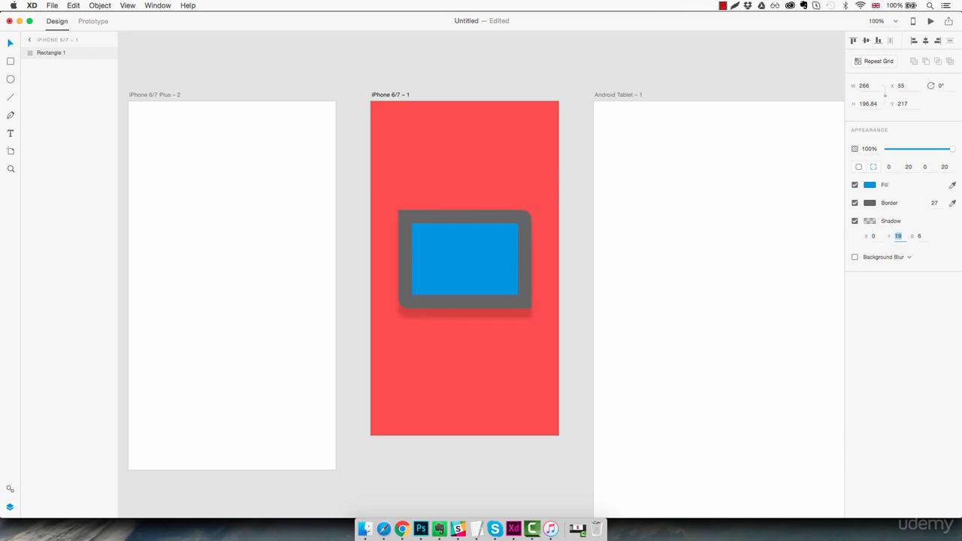
# Decrease the shadow's Y offset to -20 so it falls above the rectangle.
pyautogui.press('Down')
pyautogui.press('Down')
pyautogui.press('Down')
pyautogui.press('Down')
pyautogui.press('Down')
pyautogui.press('Down')
pyautogui.press('Down')
pyautogui.press('Down')
pyautogui.press('Down')
pyautogui.press('Down')
pyautogui.press('Down')
pyautogui.press('Down')
pyautogui.press('Down')
pyautogui.press('Down')
pyautogui.press('Down')
pyautogui.press('Down')
pyautogui.press('Down')
pyautogui.press('Down')
pyautogui.press('Down')
pyautogui.press('Down')
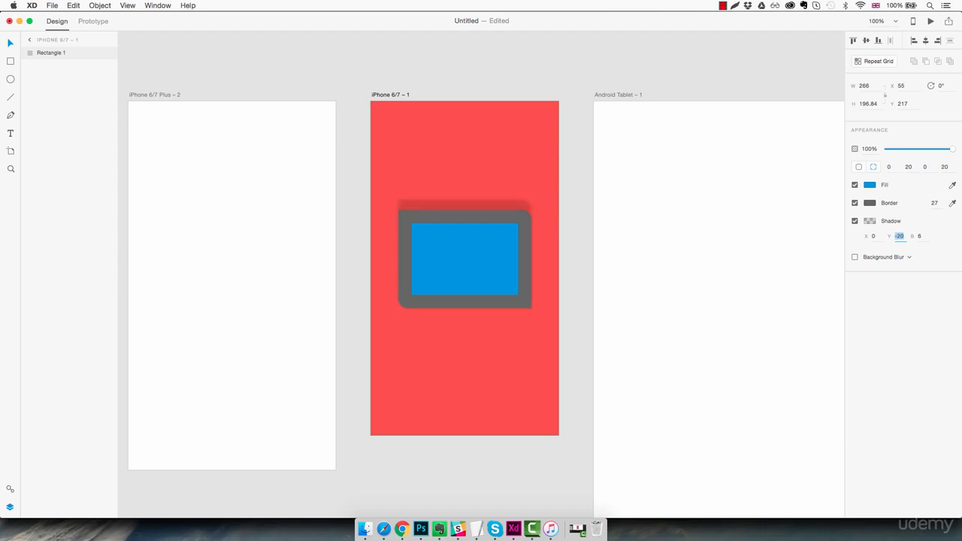
# Raise the shadow's Y offset to 15 so it falls beneath the rectangle again.
pyautogui.press('Up')
pyautogui.press('Up')
pyautogui.press('Up')
pyautogui.press('Up')
pyautogui.press('Up')
pyautogui.press('Up')
pyautogui.press('Up')
pyautogui.press('Up')
pyautogui.press('Up')
pyautogui.press('Up')
pyautogui.press('Up')
pyautogui.press('Up')
pyautogui.press('Up')
pyautogui.press('Up')
pyautogui.press('Up')
pyautogui.press('Up')
pyautogui.press('Up')
pyautogui.press('Up')
pyautogui.press('Up')
pyautogui.press('Up')
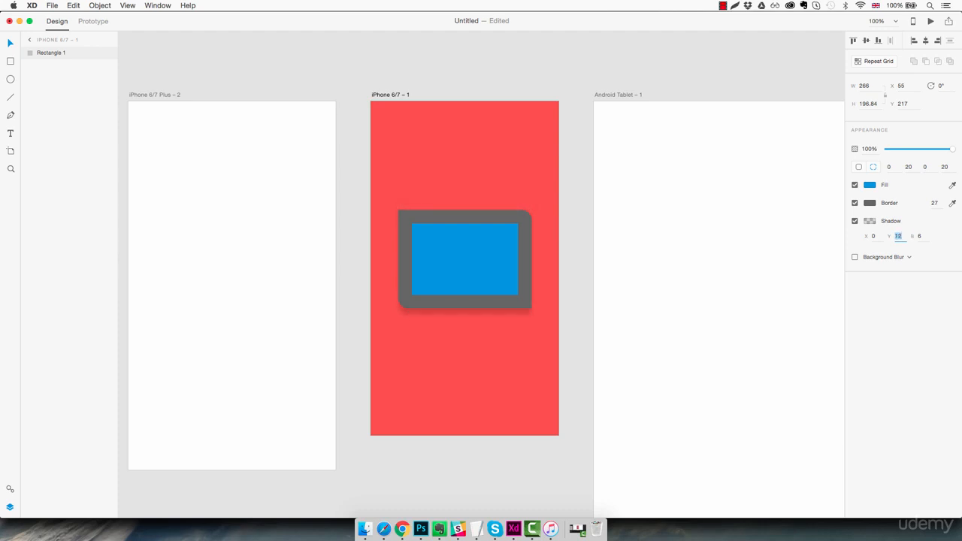
# Reduce the shadow's blur to 0 for a hard edge, and raise it to 8 to soften it.
pyautogui.click(922, 237)
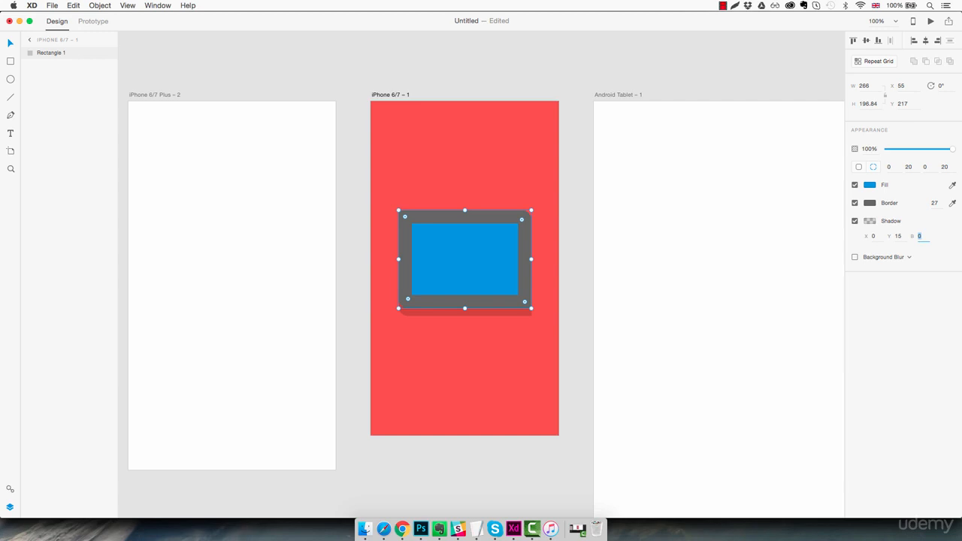
pyautogui.press('Up')
pyautogui.press('Up')
pyautogui.press('Up')
pyautogui.press('Up')
pyautogui.press('Up')
pyautogui.press('Up')
pyautogui.press('Up')
pyautogui.press('Up')
pyautogui.press('Up')
pyautogui.press('Up')
pyautogui.press('Up')
pyautogui.press('Up')
pyautogui.press('Up')
pyautogui.press('Up')
pyautogui.press('Down')
pyautogui.press('Down')
pyautogui.press('Down')
pyautogui.press('Down')
# Set the rectangle's shadow colour to fully opaque black.
pyautogui.click(870, 222)
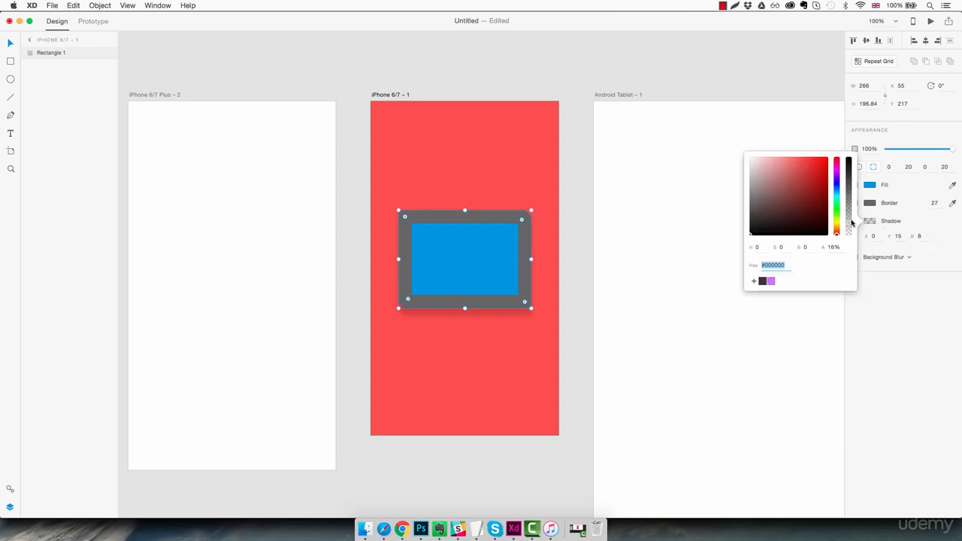
pyautogui.moveTo(773, 206); pyautogui.dragTo(693, 244)
pyautogui.moveTo(851, 230); pyautogui.dragTo(849, 160)
pyautogui.click(933, 253)
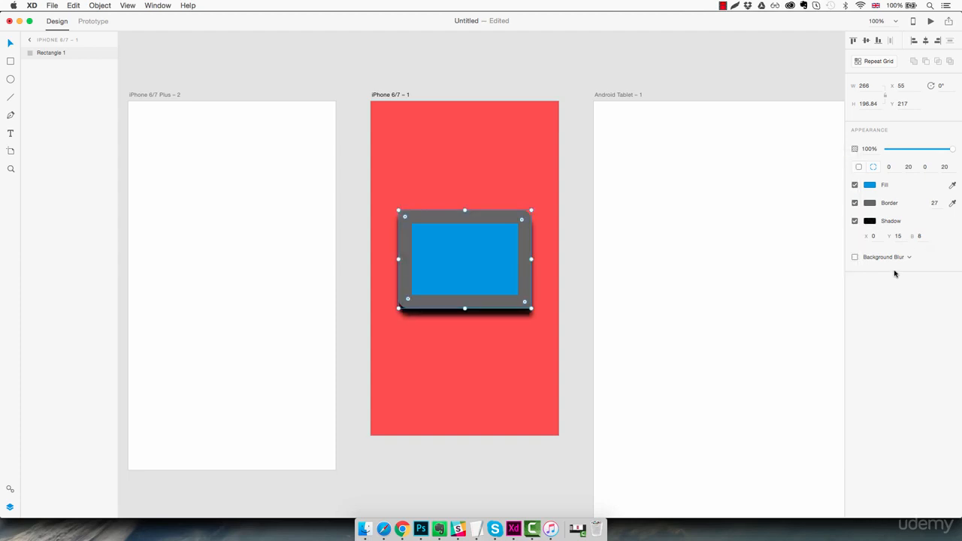
# Enable the rectangle's background blur, and switch it off and back on to compare the effect.
pyautogui.click(855, 257)
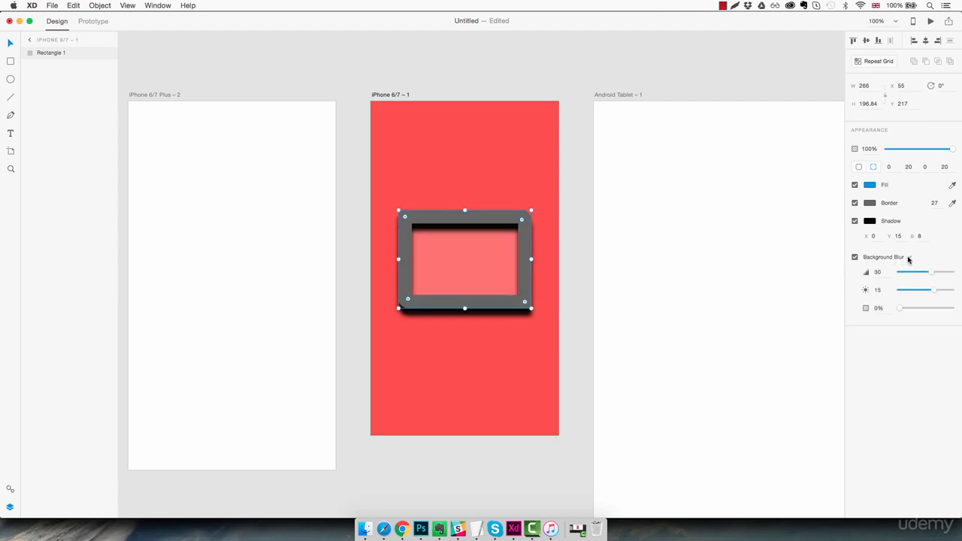
pyautogui.click(856, 258)
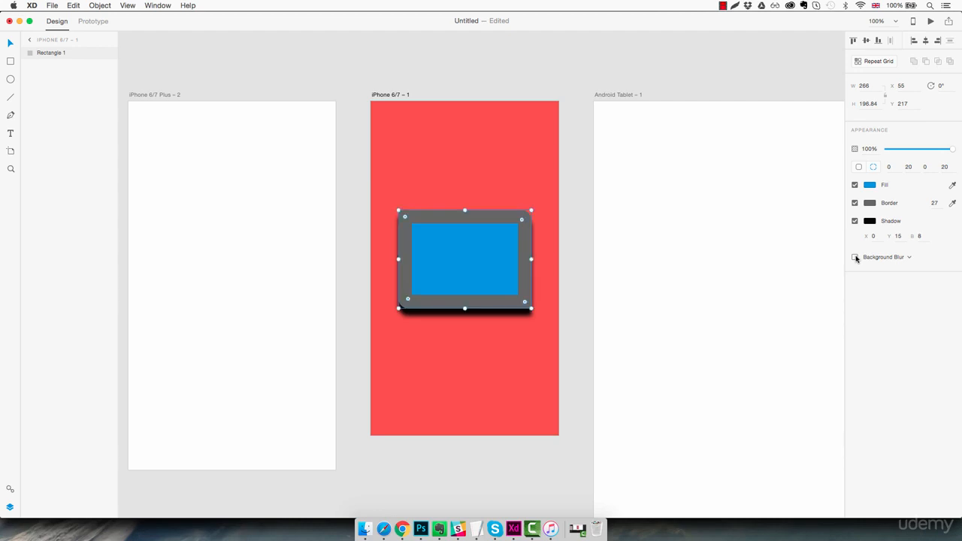
pyautogui.click(855, 257)
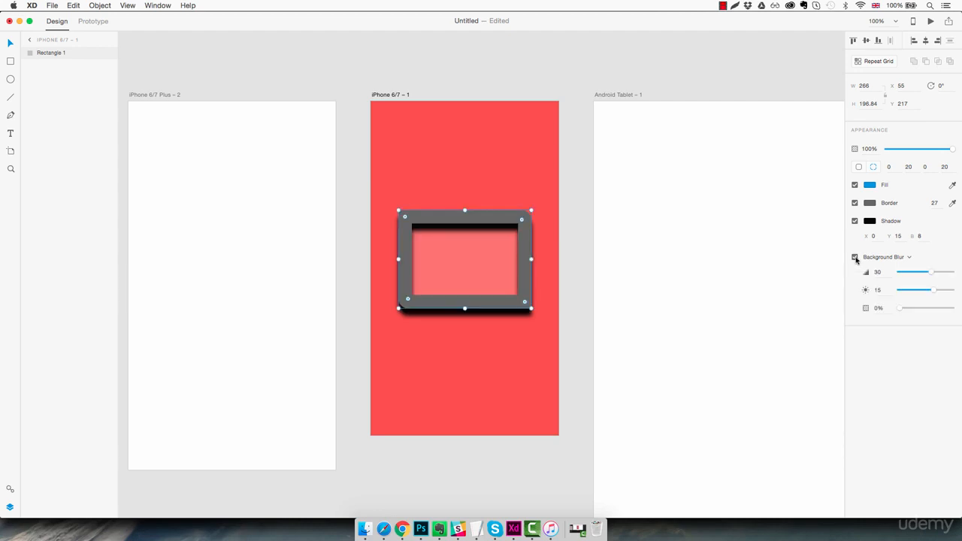